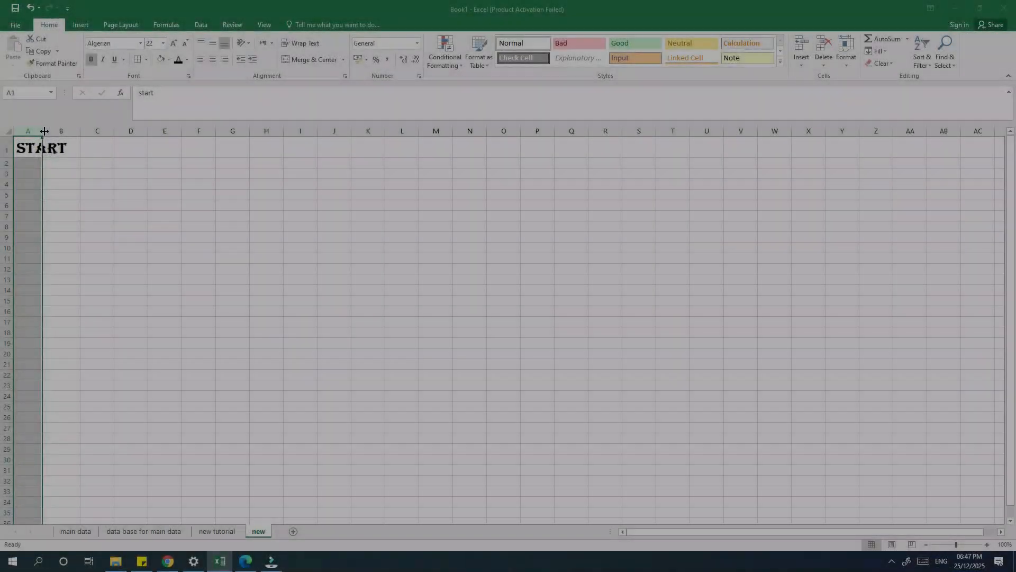
- Autofit the width of column A to the START text
double_click(42, 131)
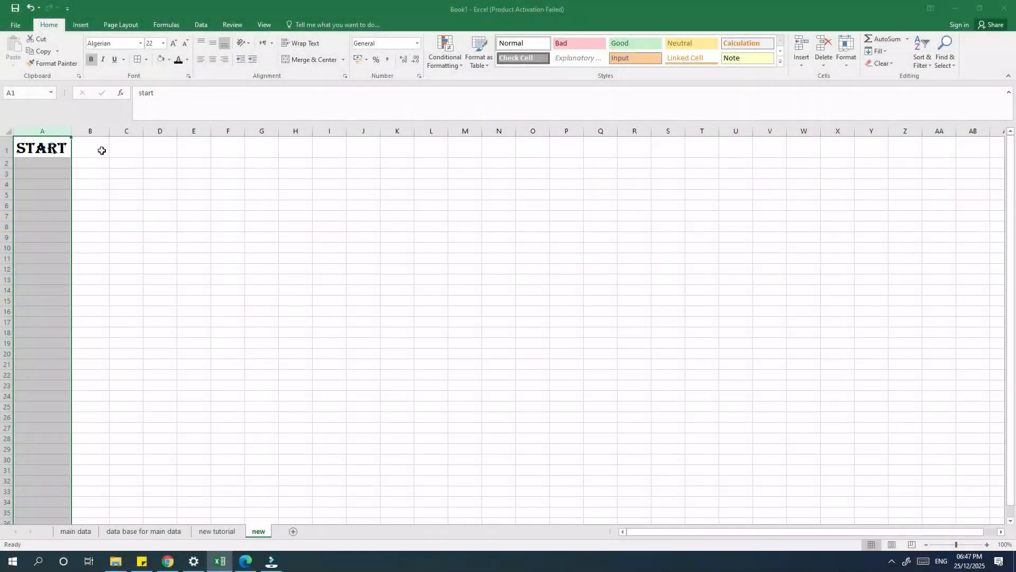
left_click(101, 150)
key("Right")
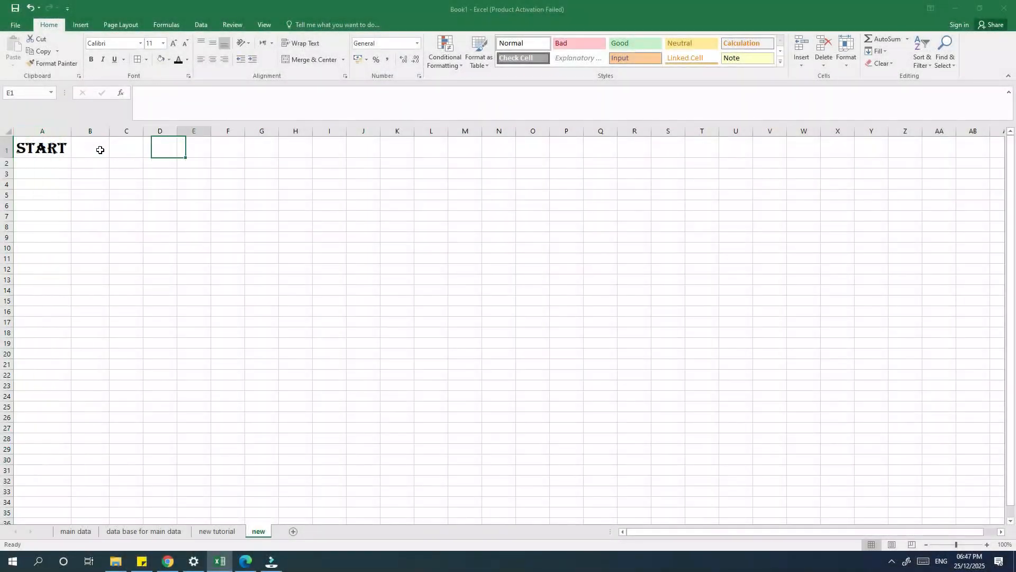
key("Right")
key("Right")
key("Left")
left_click(96, 167)
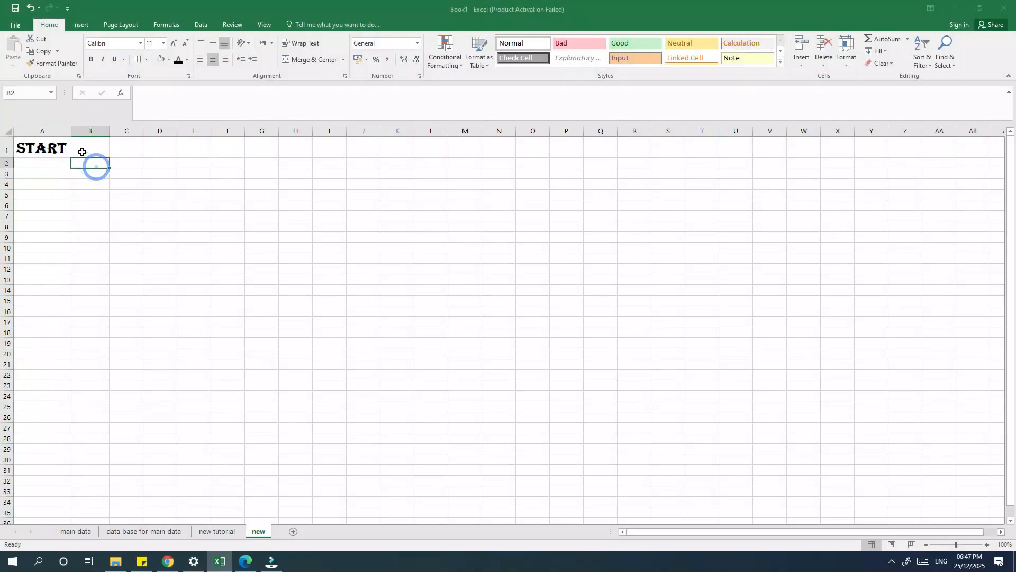
- Enter 1, 2 and 3 in cells B1 to B3 and center them horizontally
left_click(83, 152)
type("1")
left_click(87, 165)
type("2")
key("Return")
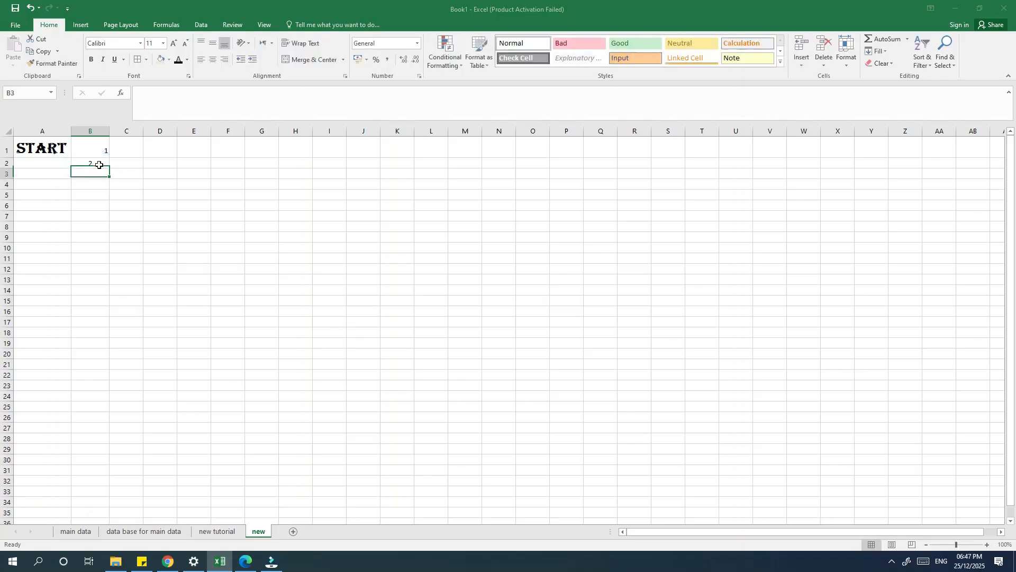
left_click(96, 183)
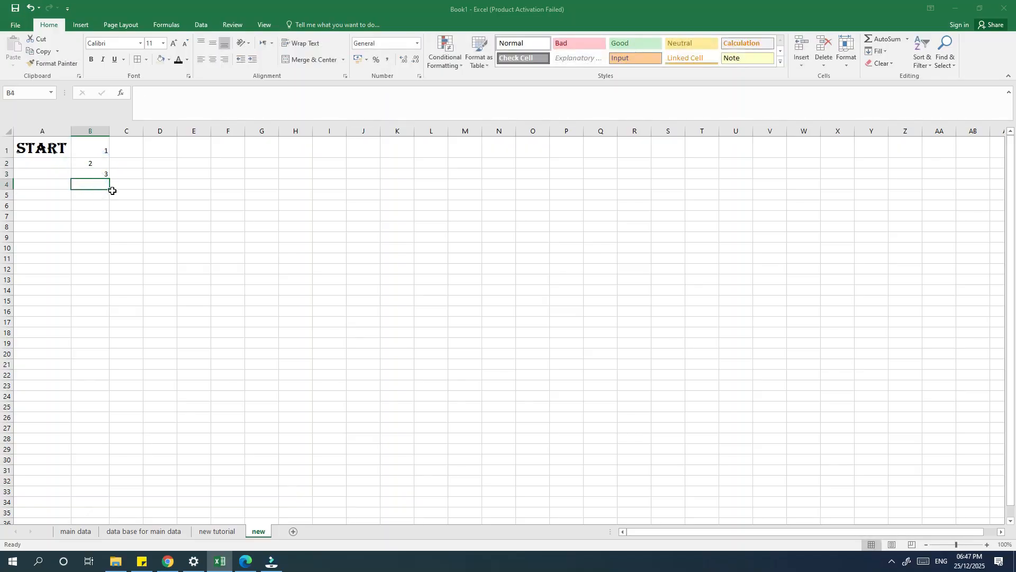
left_click_drag(99, 148, 97, 172)
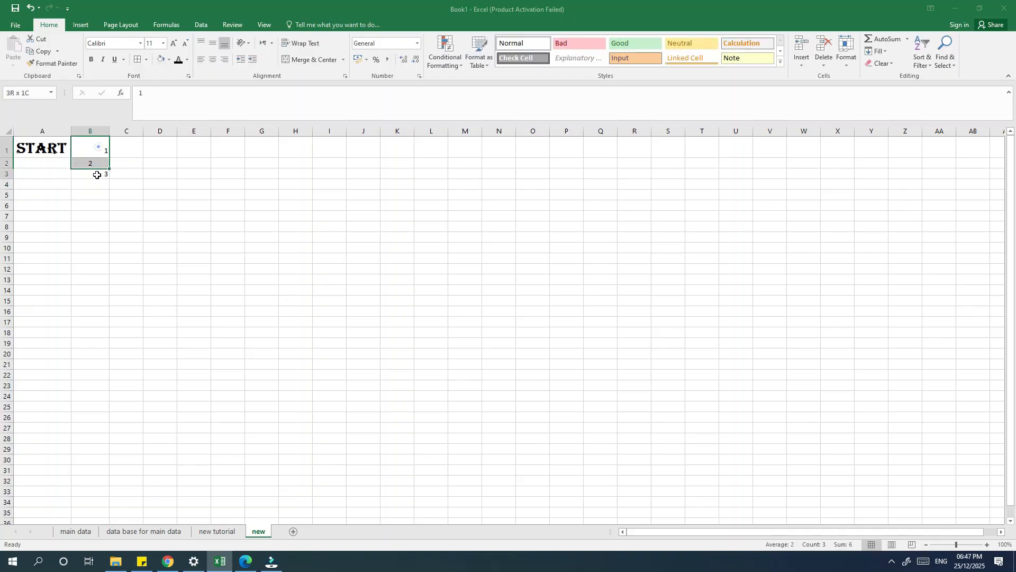
left_click(214, 64)
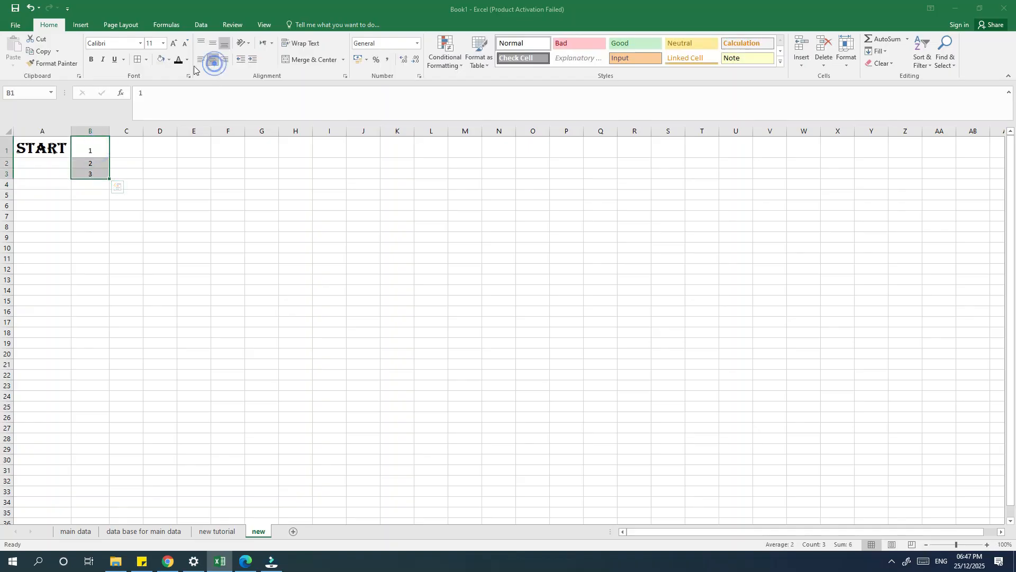
- Fill cell B2 with light green and cell B3 with light gold
left_click(97, 163)
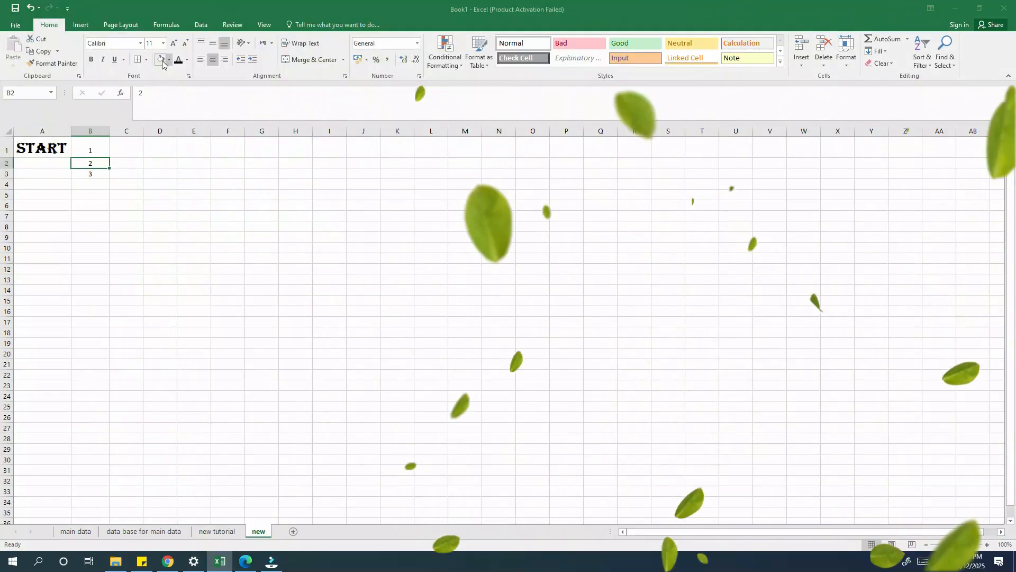
left_click(160, 60)
left_click(98, 173)
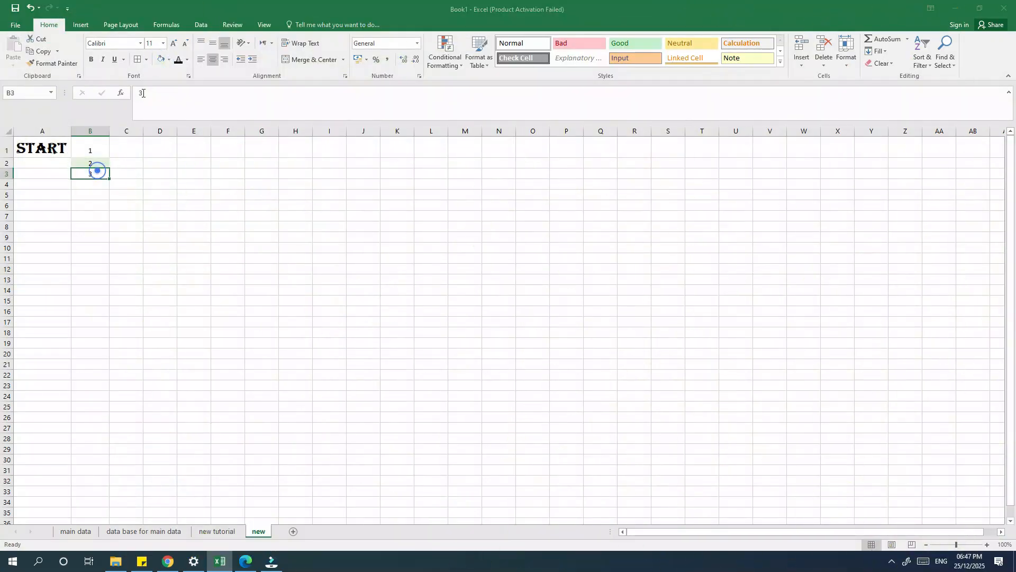
left_click(169, 60)
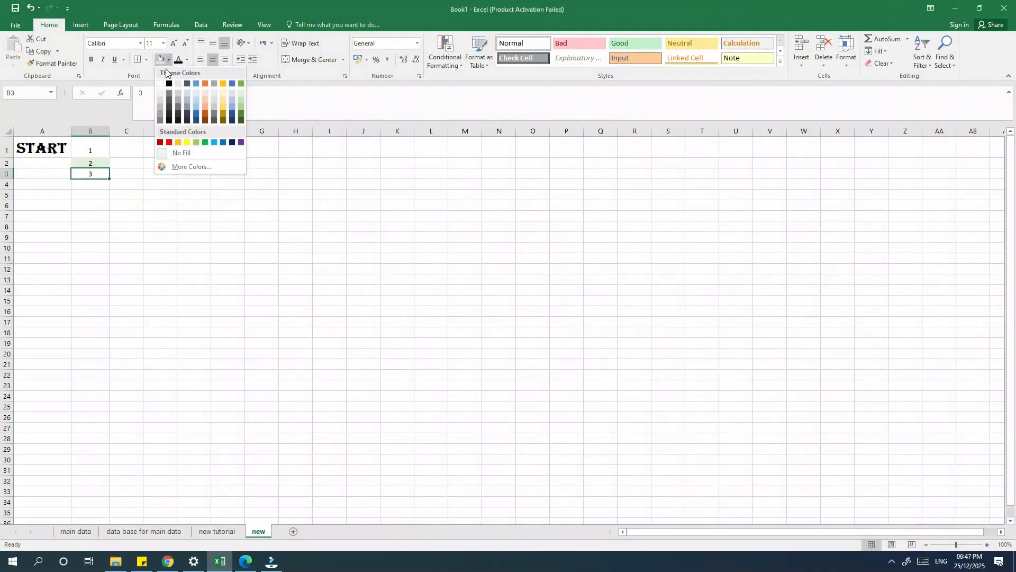
left_click(224, 94)
- Format the number in cell B1 with the standard purple font color and bold
left_click(107, 149)
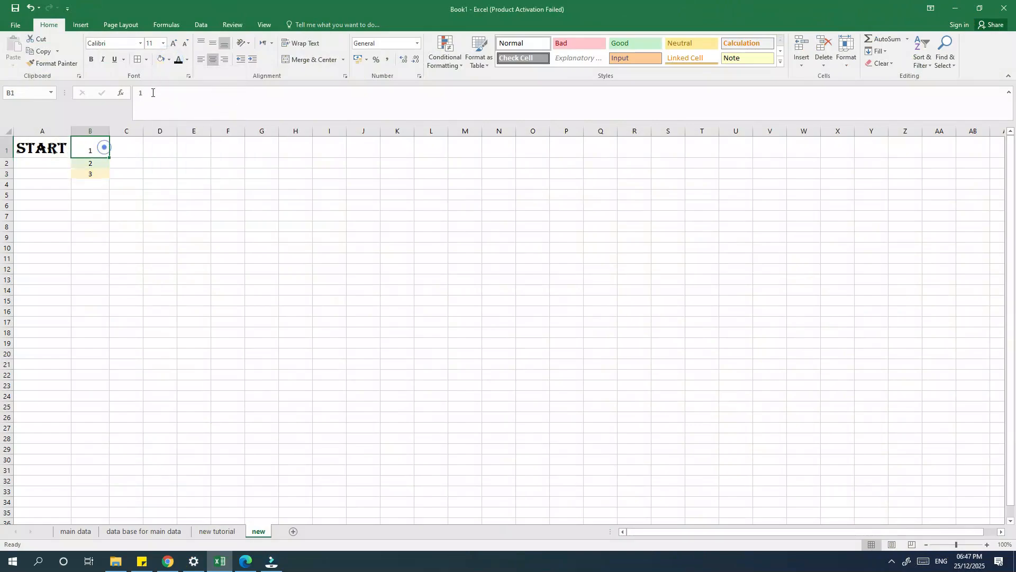
left_click(187, 60)
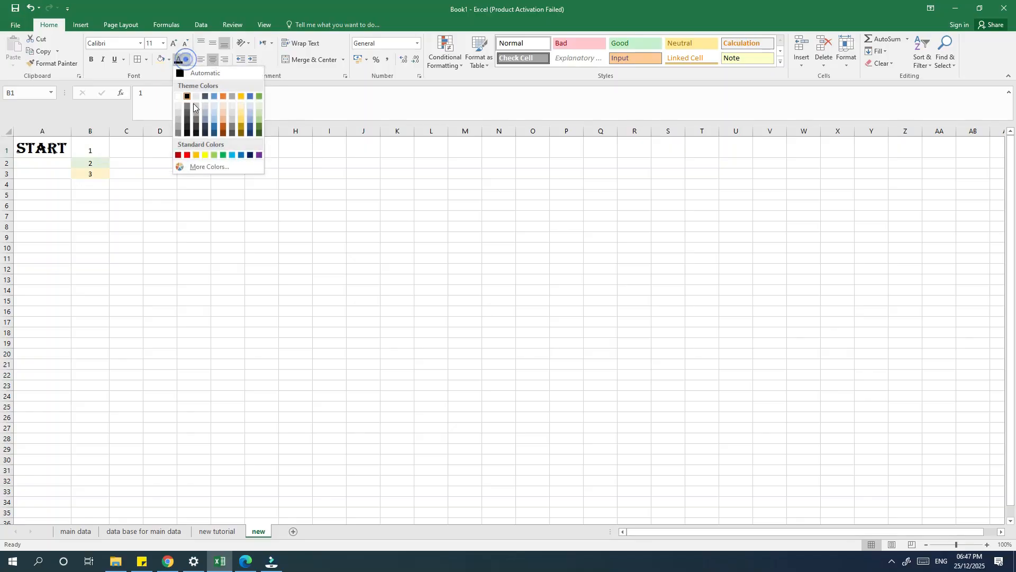
left_click(259, 155)
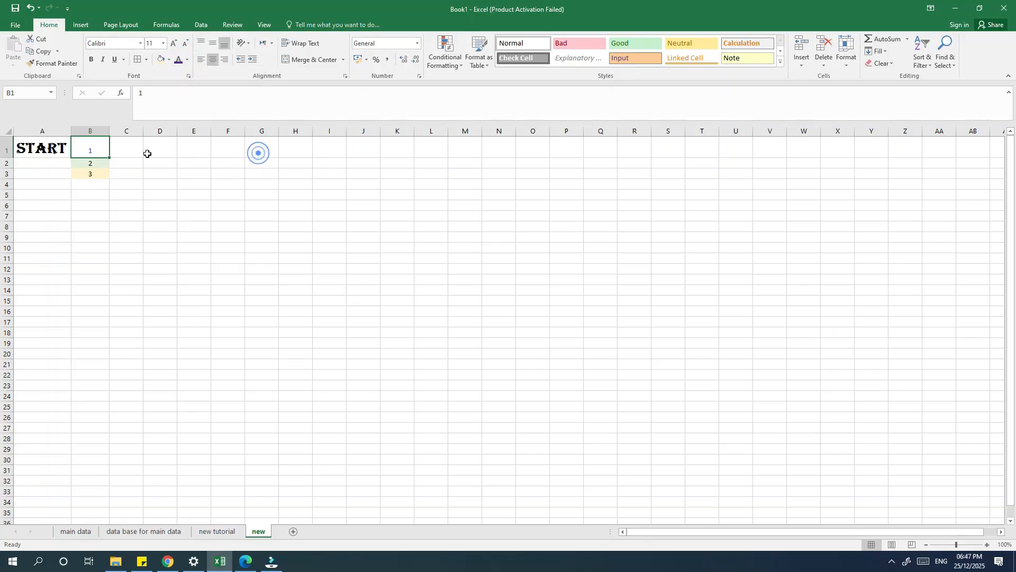
left_click(91, 60)
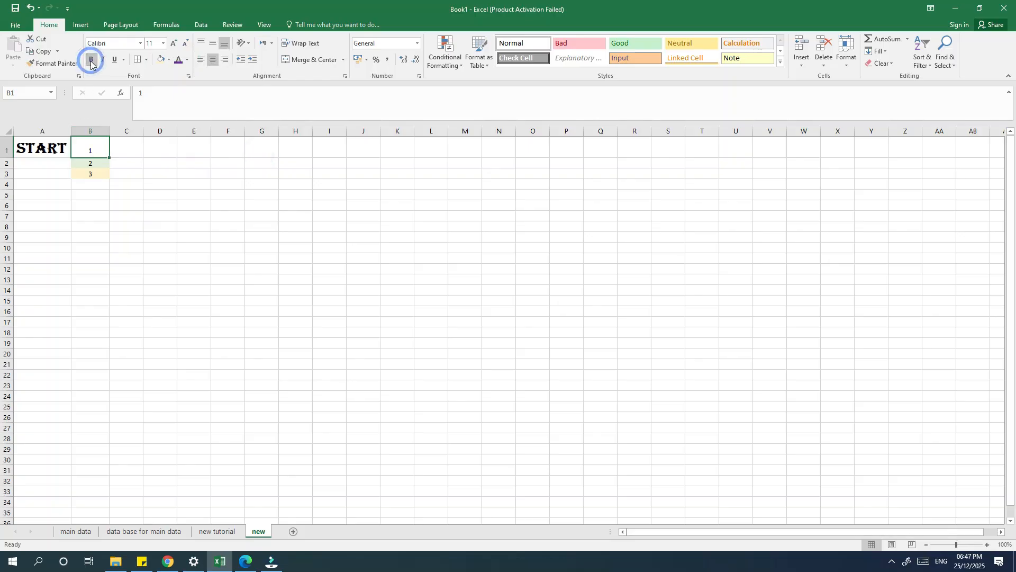
- Remove bold from the START text in cell A1 and make it italic
left_click(61, 148)
left_click(92, 61)
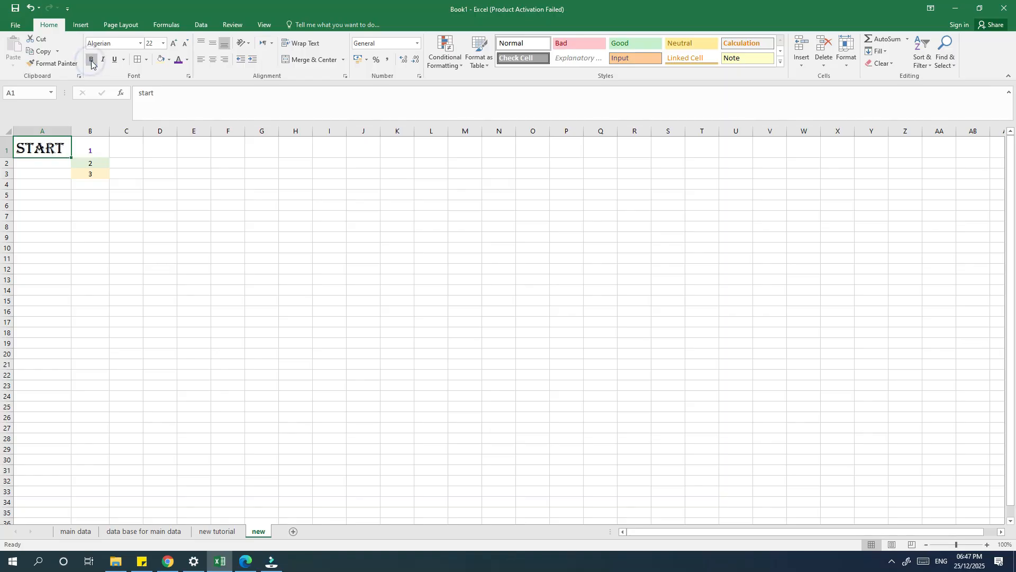
left_click(102, 59)
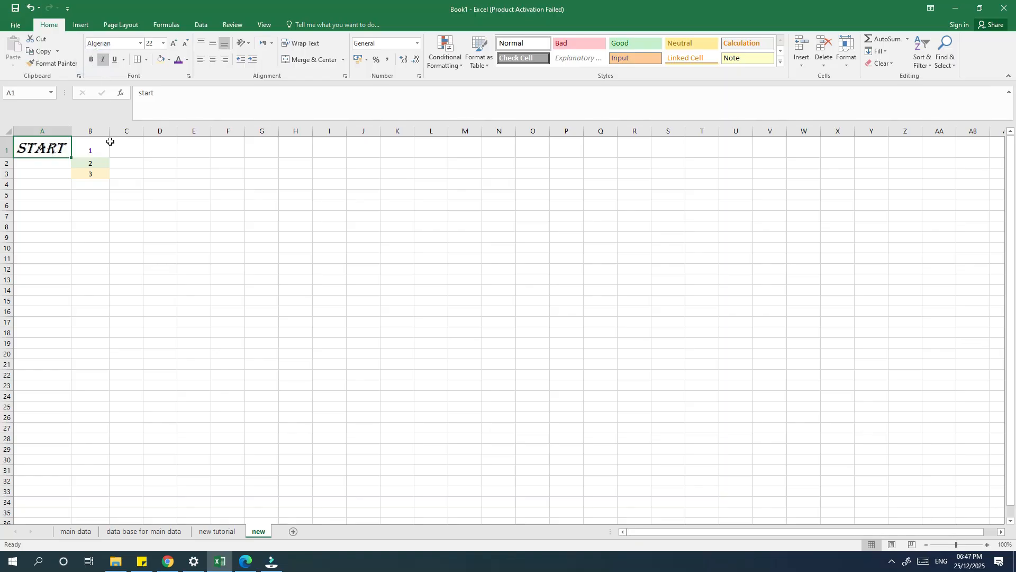
- Add a top border to cell C1
left_click(127, 149)
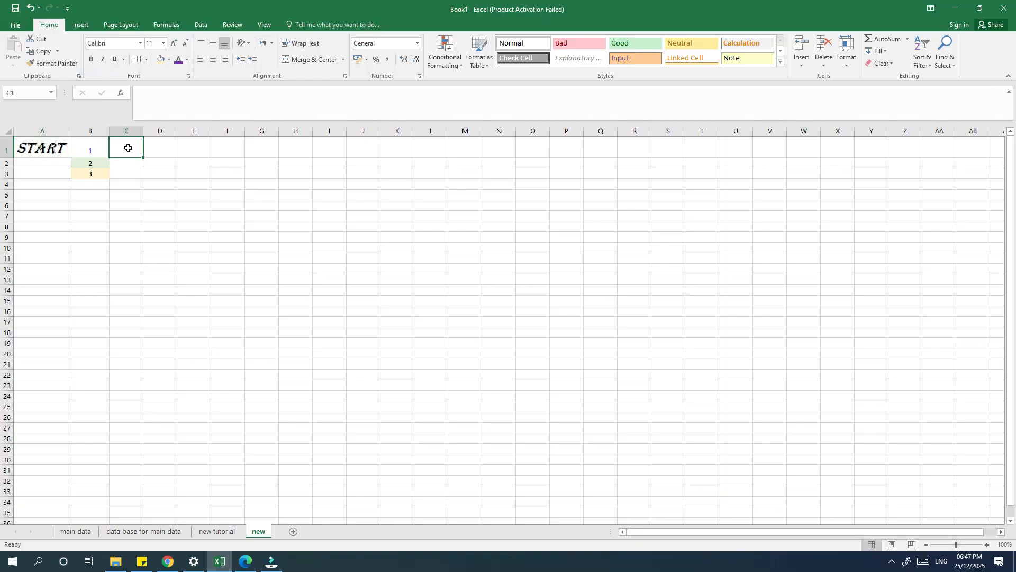
left_click(146, 59)
left_click(159, 97)
left_click(155, 185)
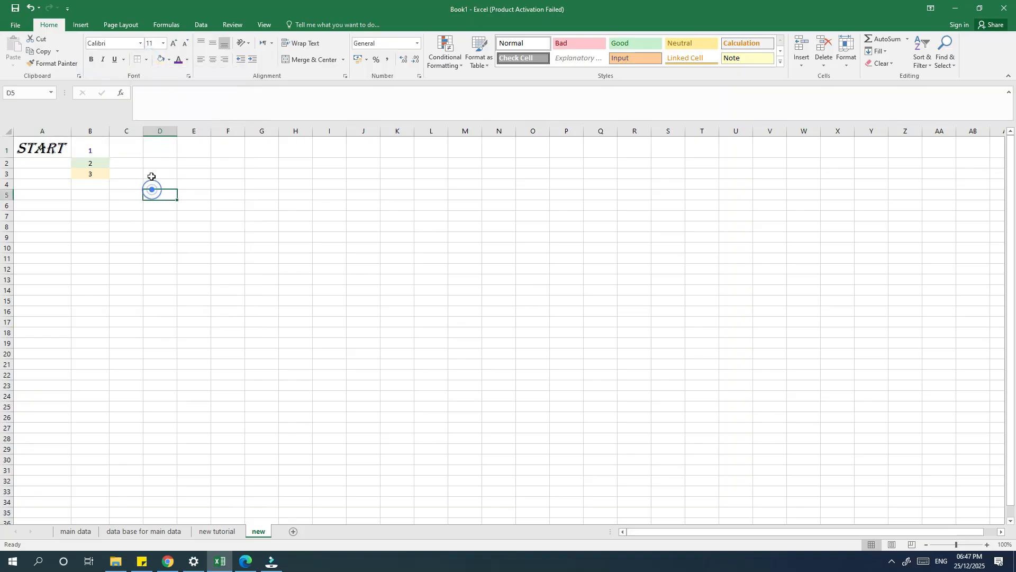
- Add a left border to cell D2 and a right border to cell D7
left_click(162, 164)
left_click(146, 60)
left_click(160, 111)
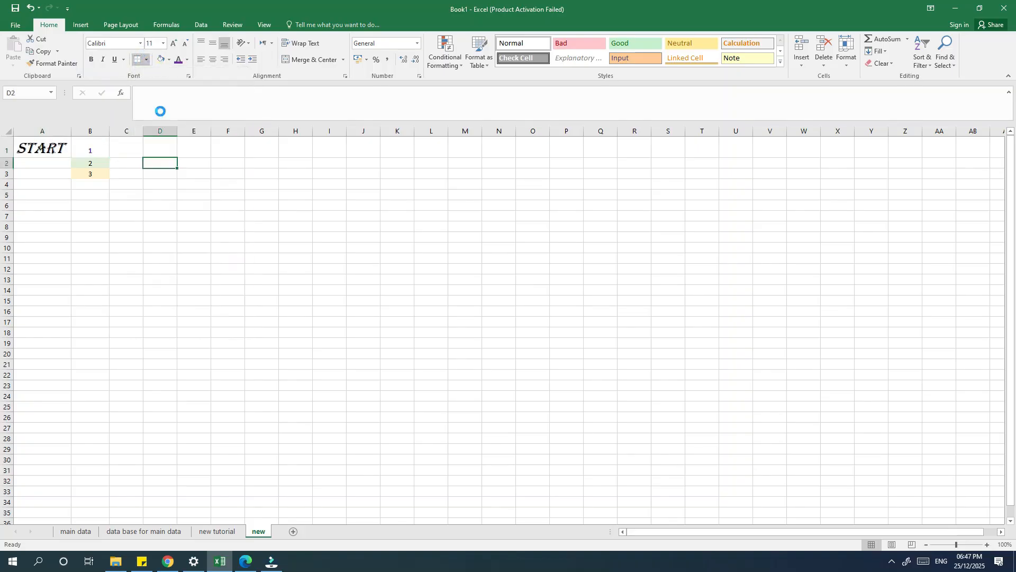
left_click(161, 211)
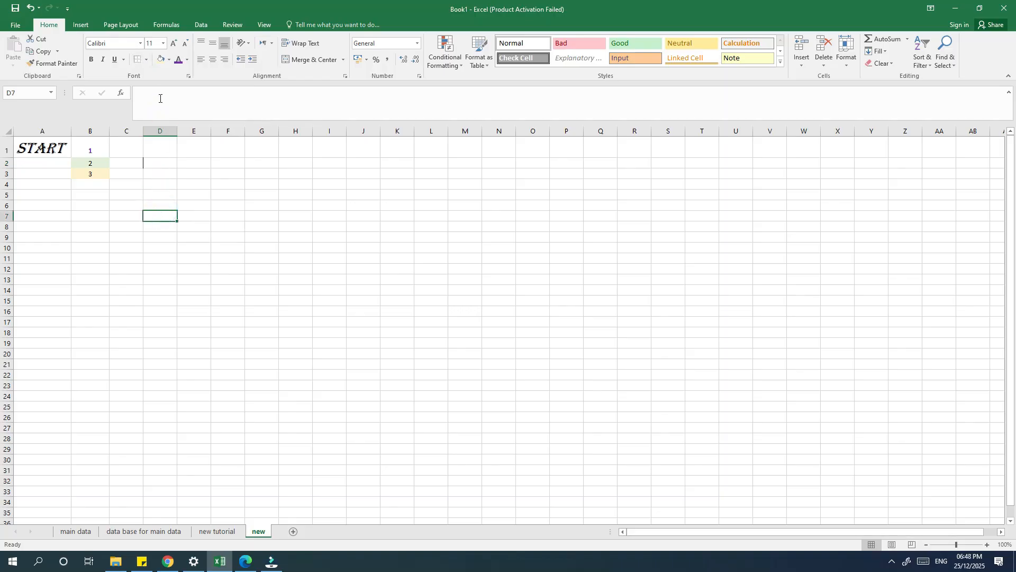
left_click(146, 59)
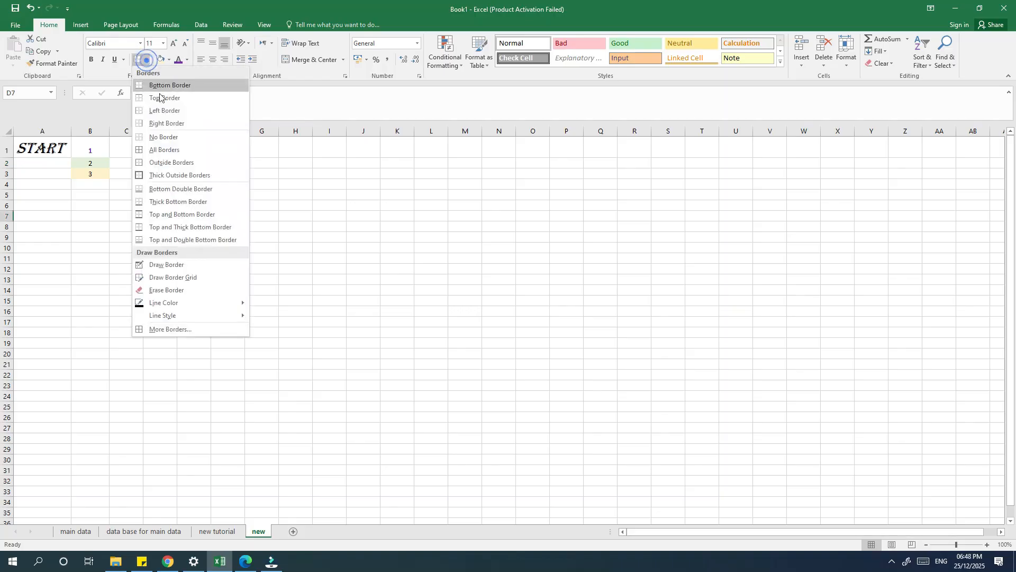
left_click(180, 124)
left_click(185, 227)
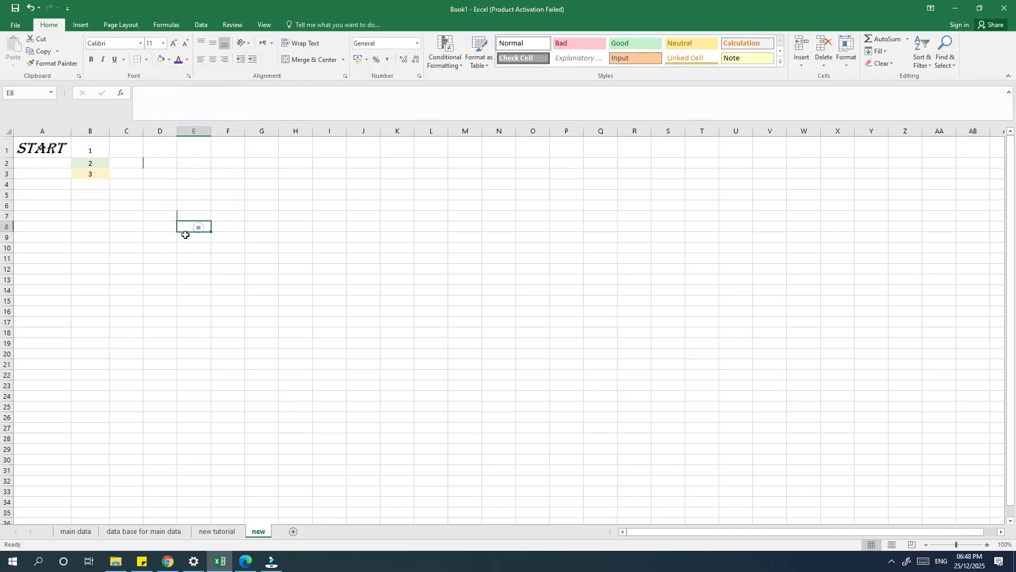
- Apply outside borders to cell F6 and all borders to cell F9
left_click(239, 202)
left_click(148, 59)
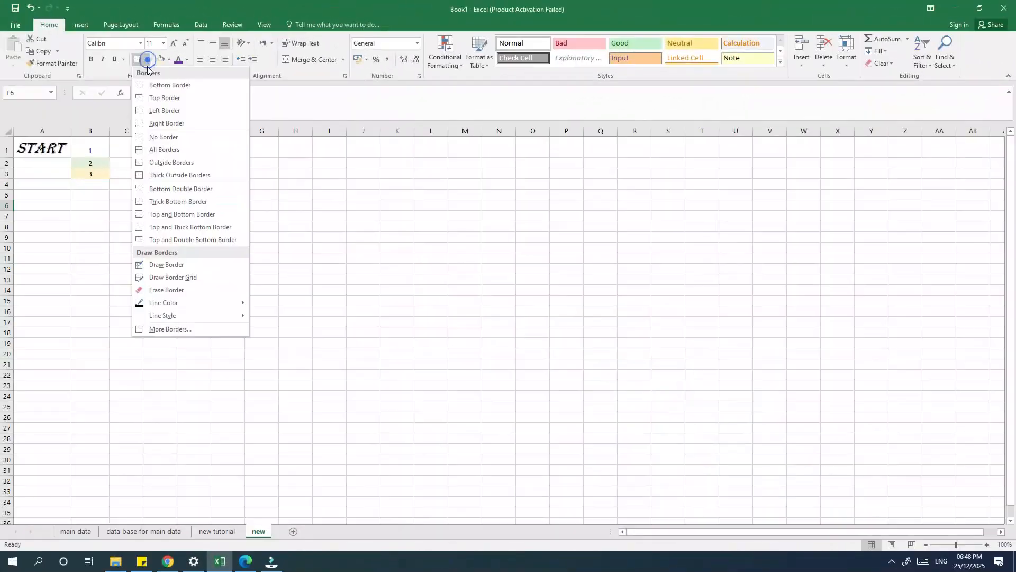
left_click(185, 164)
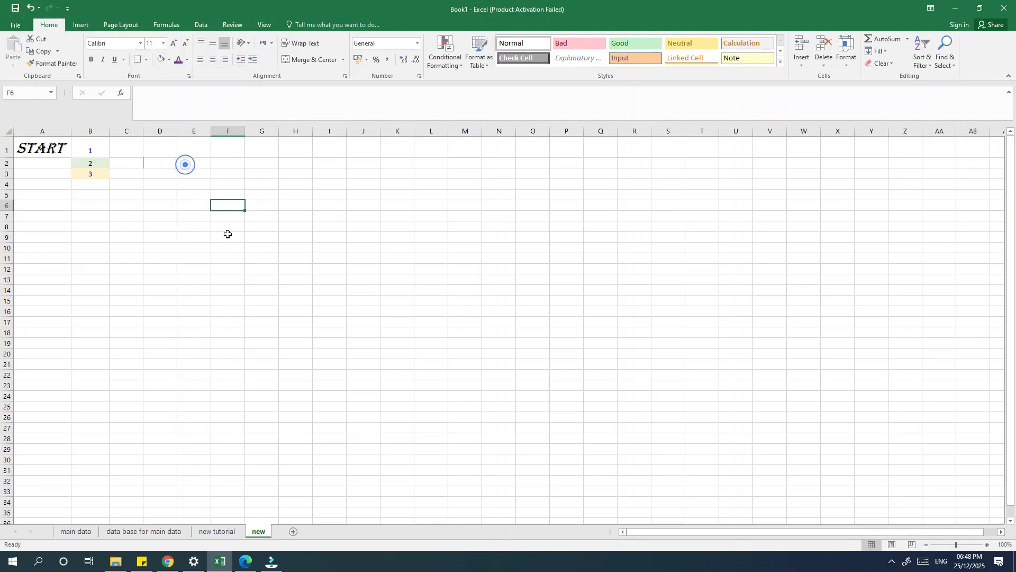
left_click(227, 236)
left_click(140, 60)
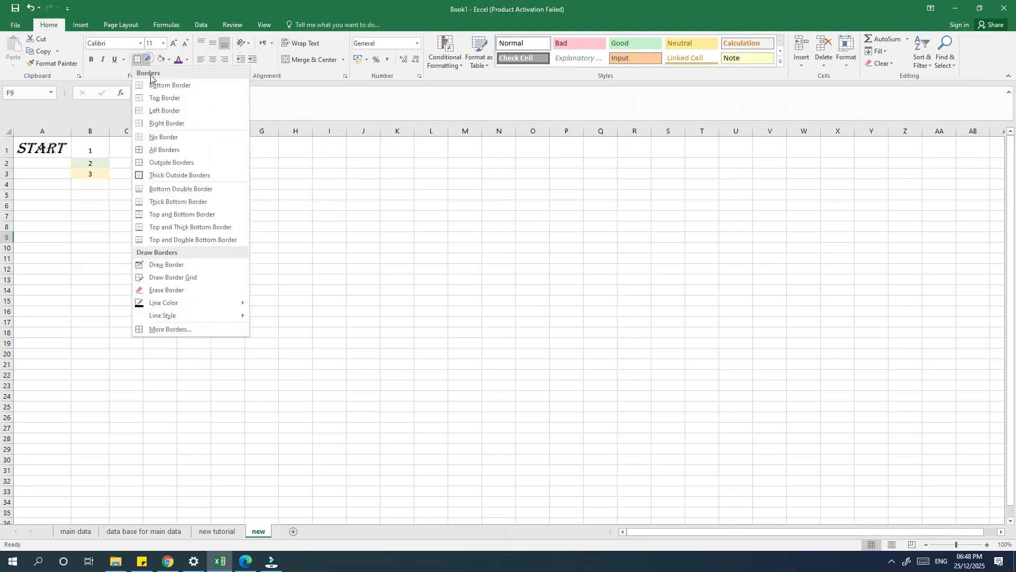
left_click(179, 155)
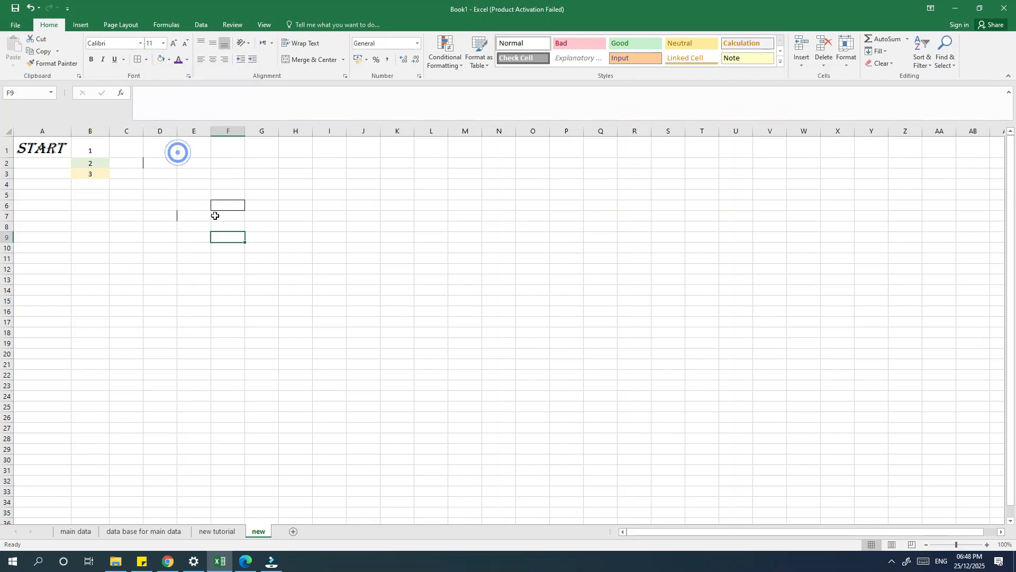
left_click(205, 266)
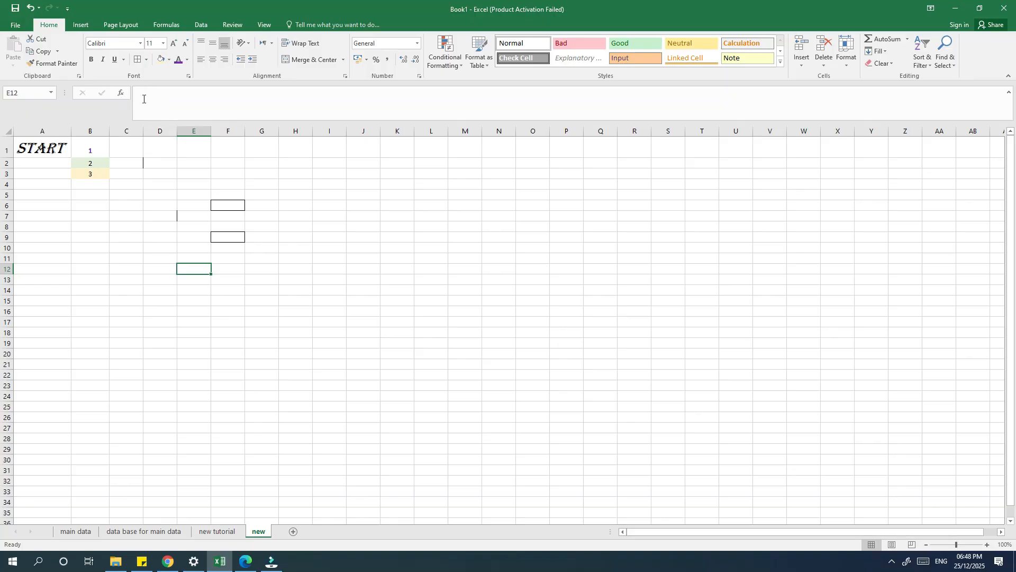
- Enter 5 in both cells C2 and C3
left_click(125, 161)
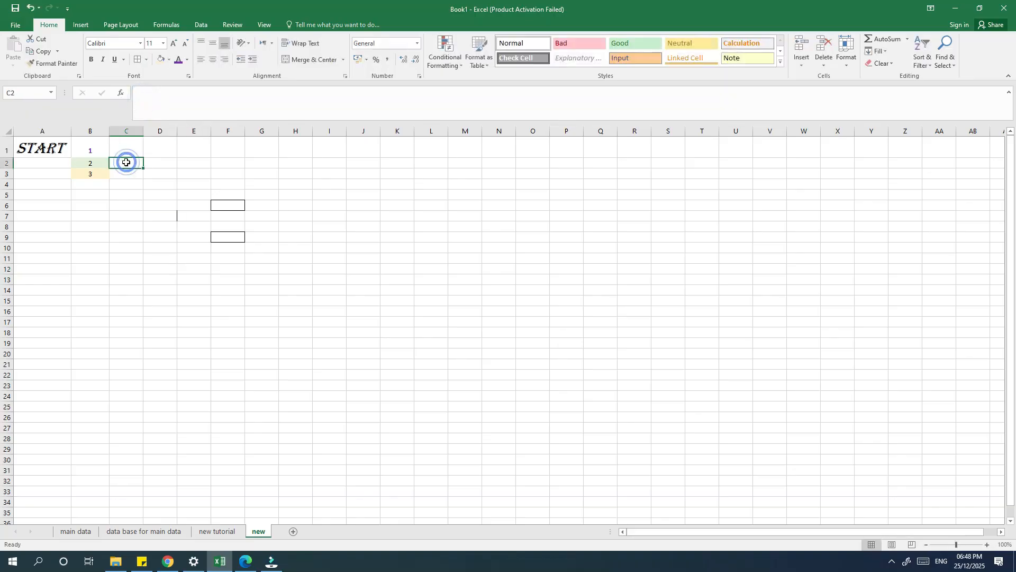
type("5")
key("Return")
type("5")
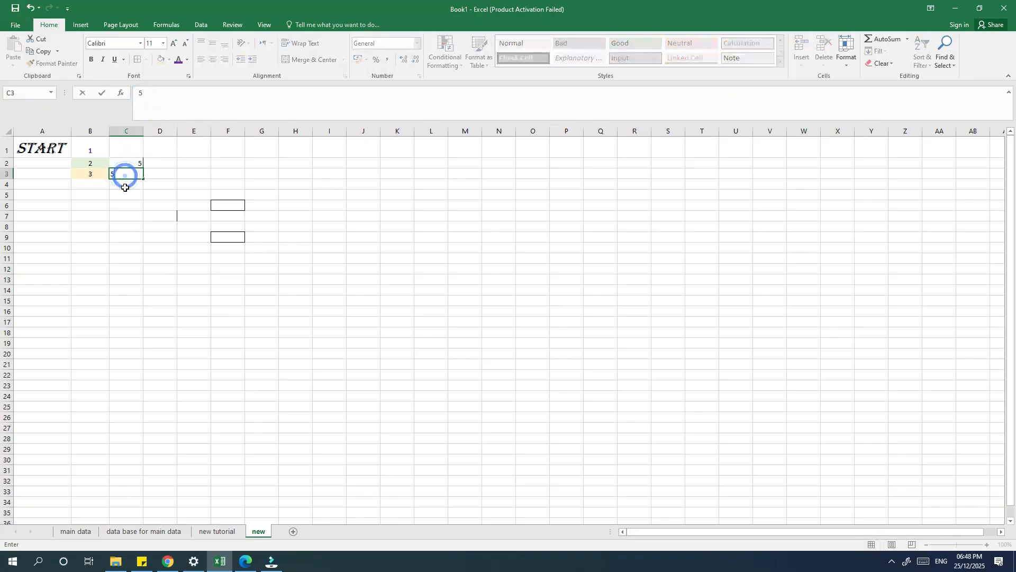
left_click(125, 176)
- Enter the formula =B2*C2 in cell D2 to multiply the two cells beside it
left_click(159, 163)
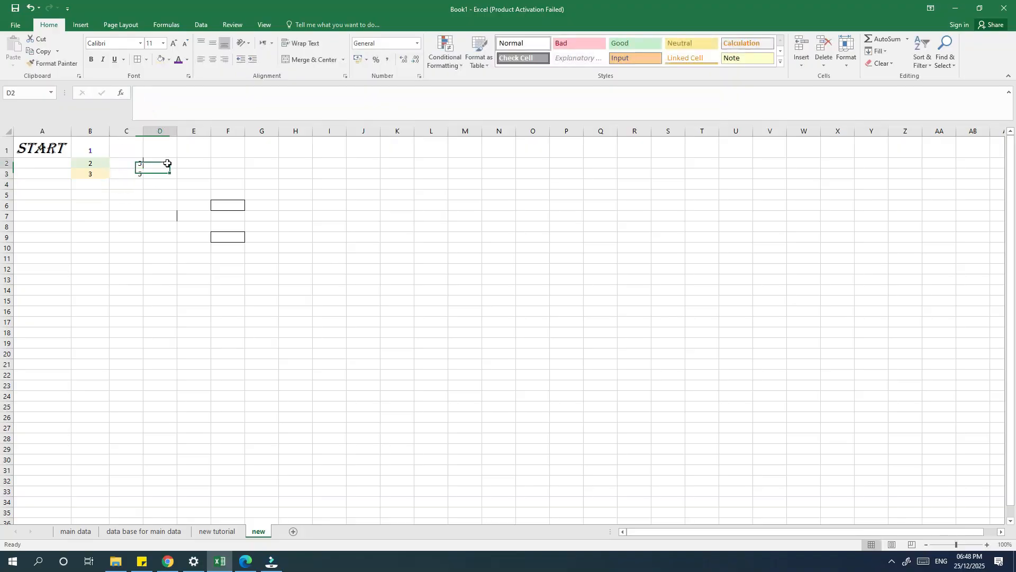
left_click(163, 99)
left_click(163, 99)
type("=")
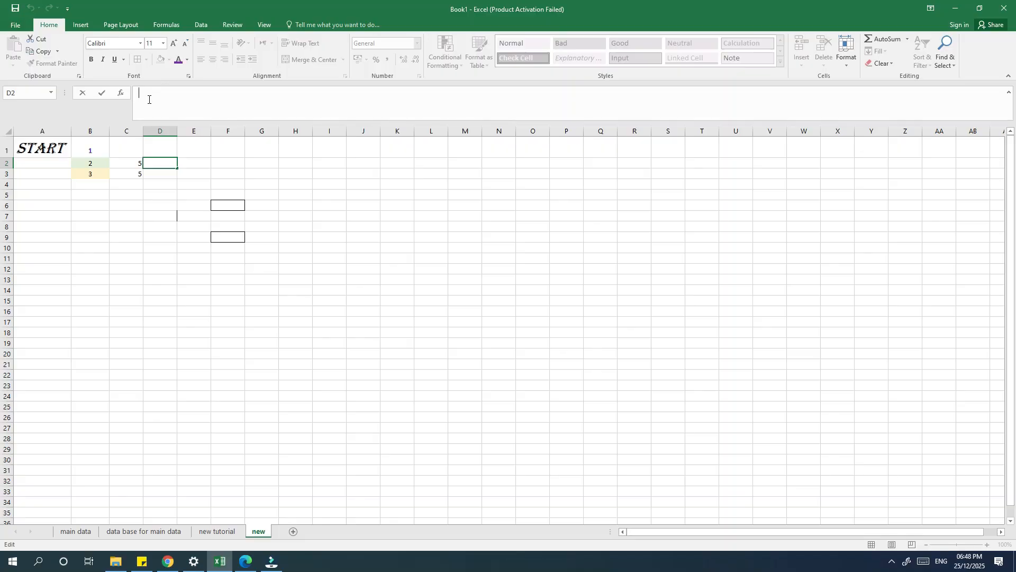
left_click(103, 163)
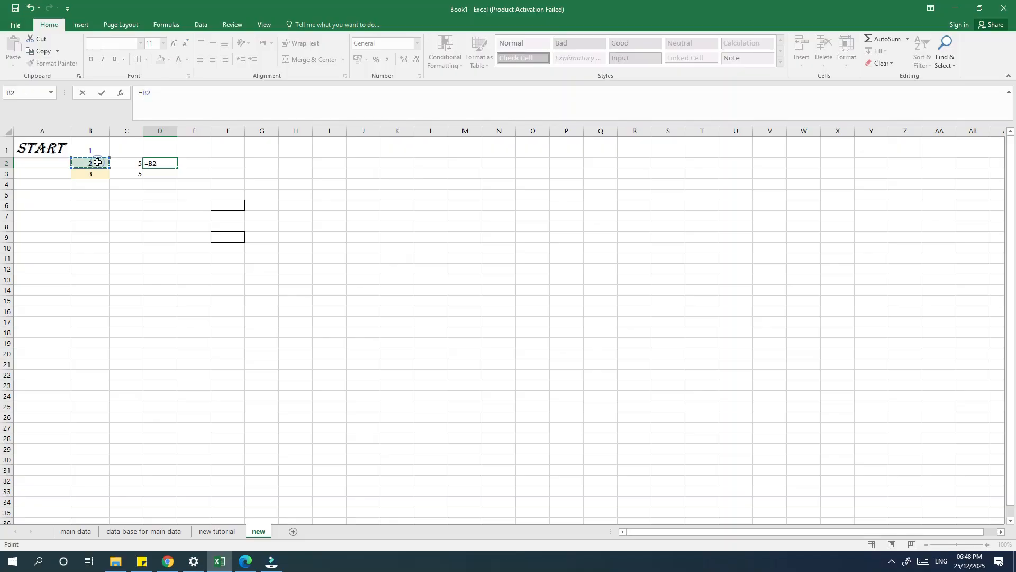
type("+")
left_click(132, 161)
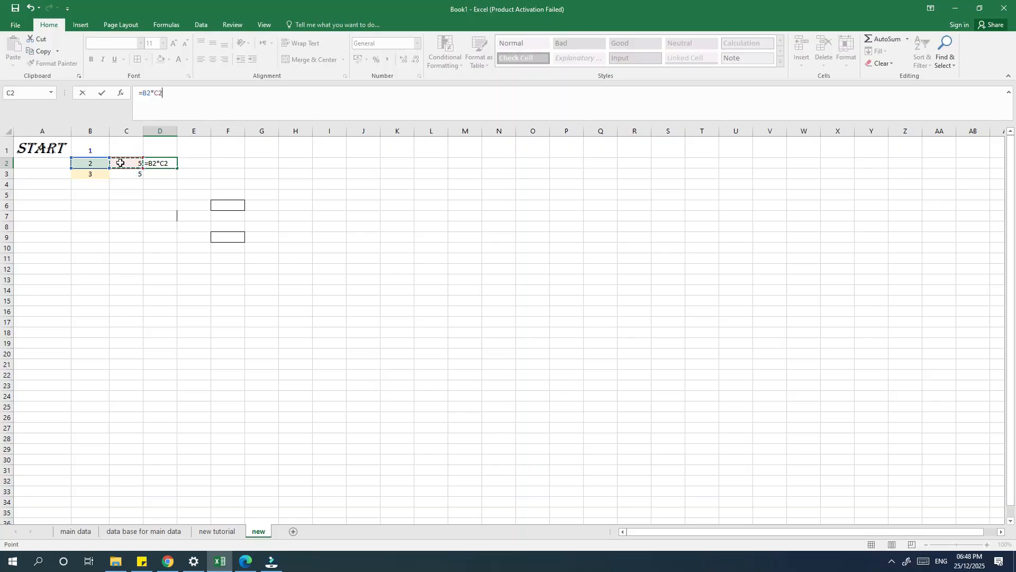
key("Return")
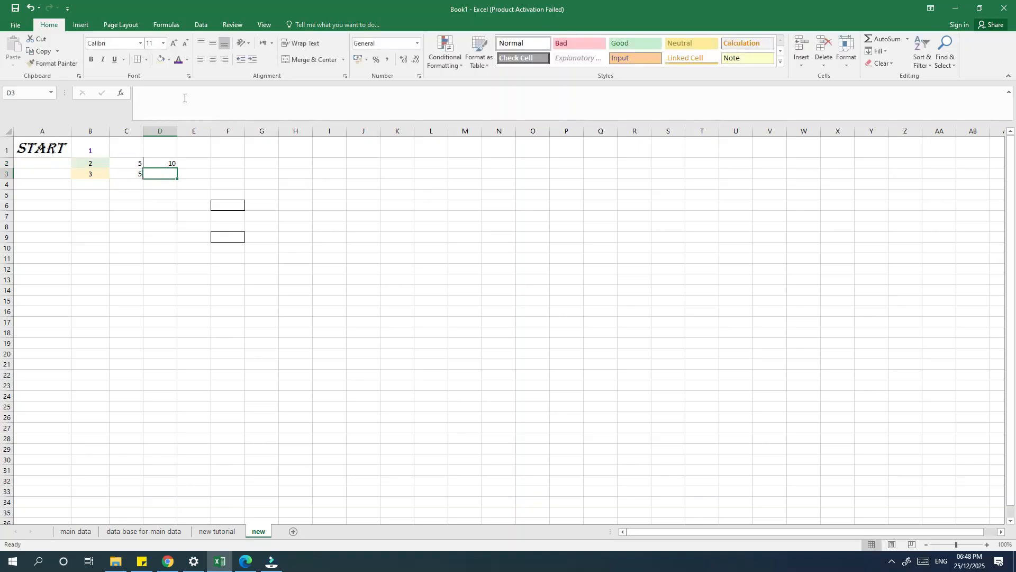
left_click(162, 162)
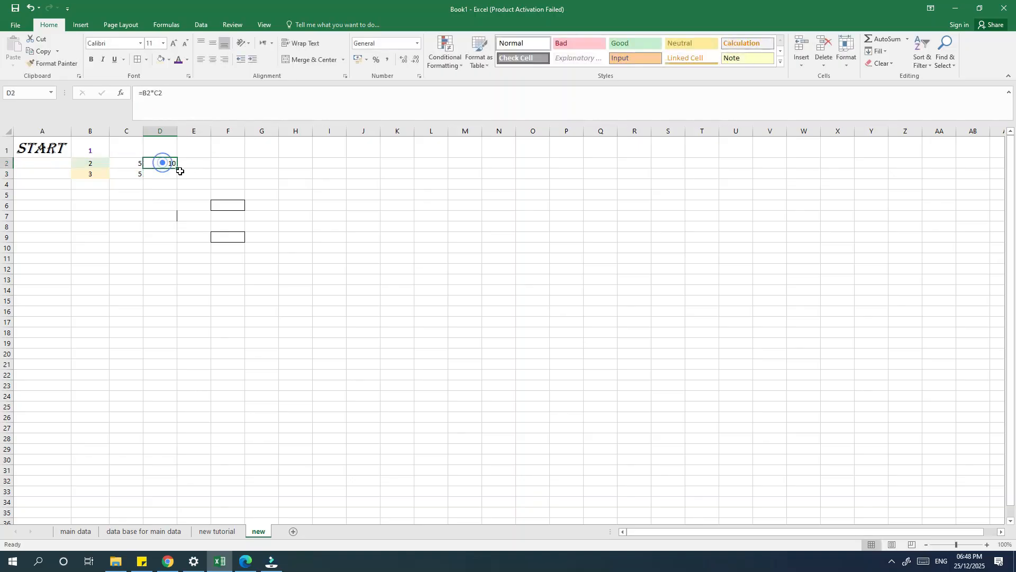
- Fill the multiplication formula from cell D2 down to D3
left_click_drag(177, 168, 171, 177)
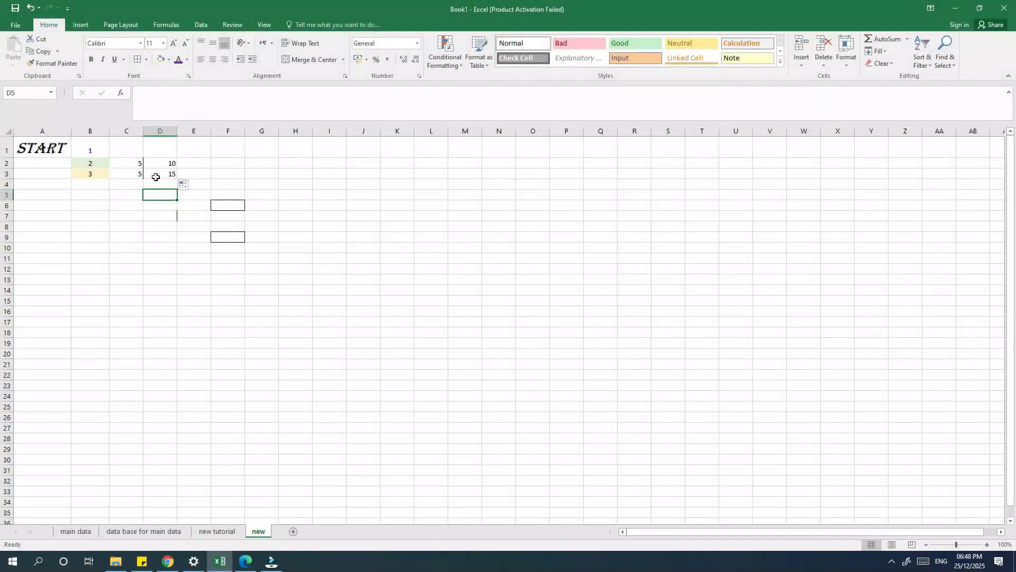
- Change the formula in cell D2 from multiplication to subtraction, making it =B2-C2
left_click(164, 163)
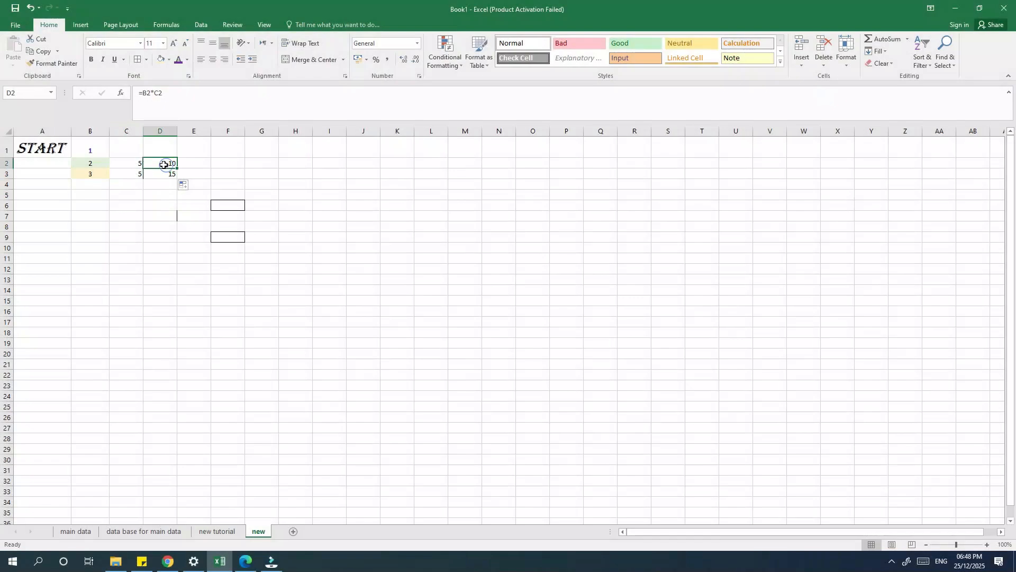
left_click(153, 96)
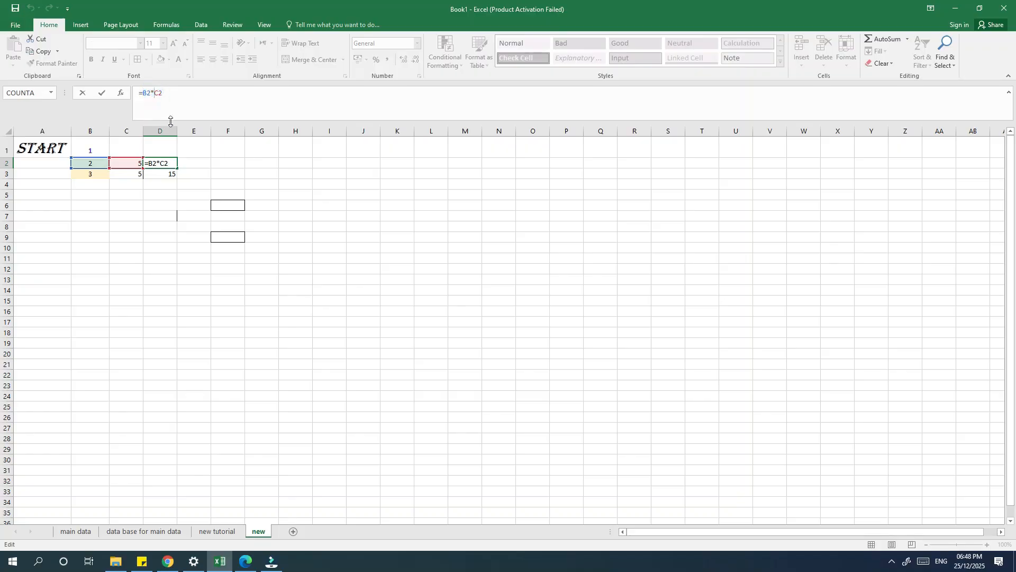
key("BackSpace")
type("-")
key("Return")
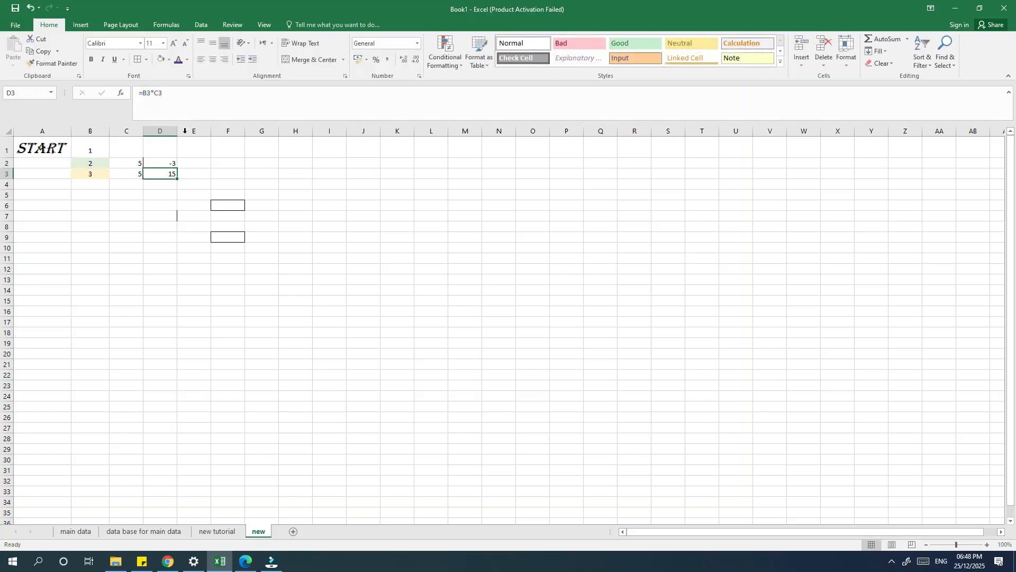
- Fill the subtraction formula from cell D2 down to D3
left_click(165, 166)
left_click_drag(177, 168, 180, 182)
left_click(194, 173)
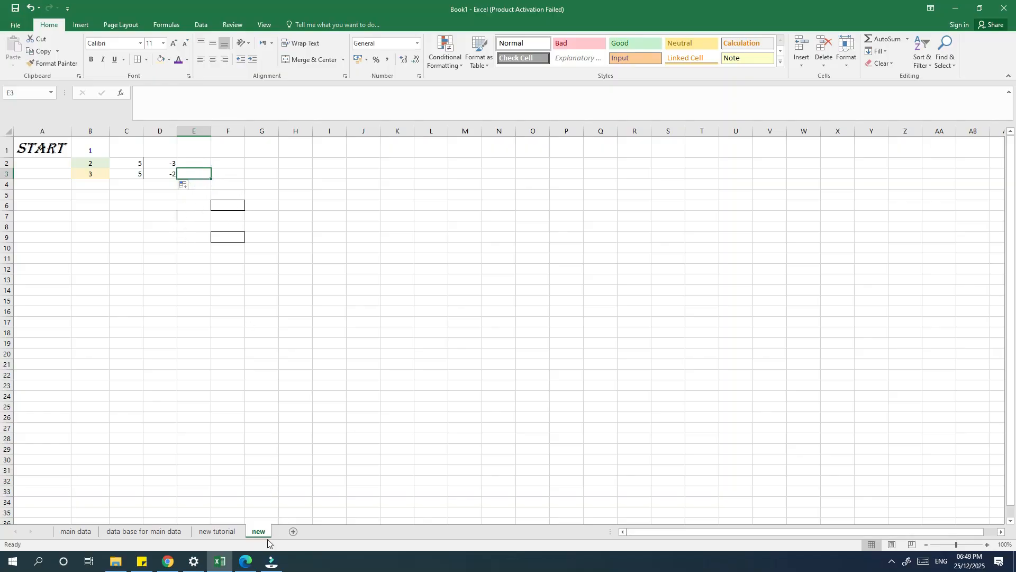
- Switch to the "new tutorial" sheet and clear the formula in cell H1
left_click(217, 531)
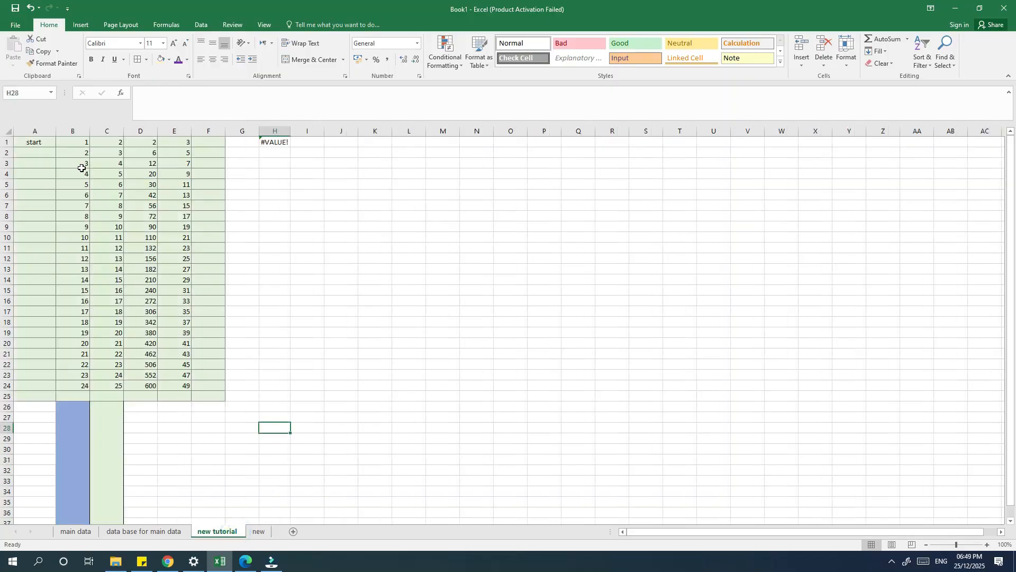
left_click(35, 143)
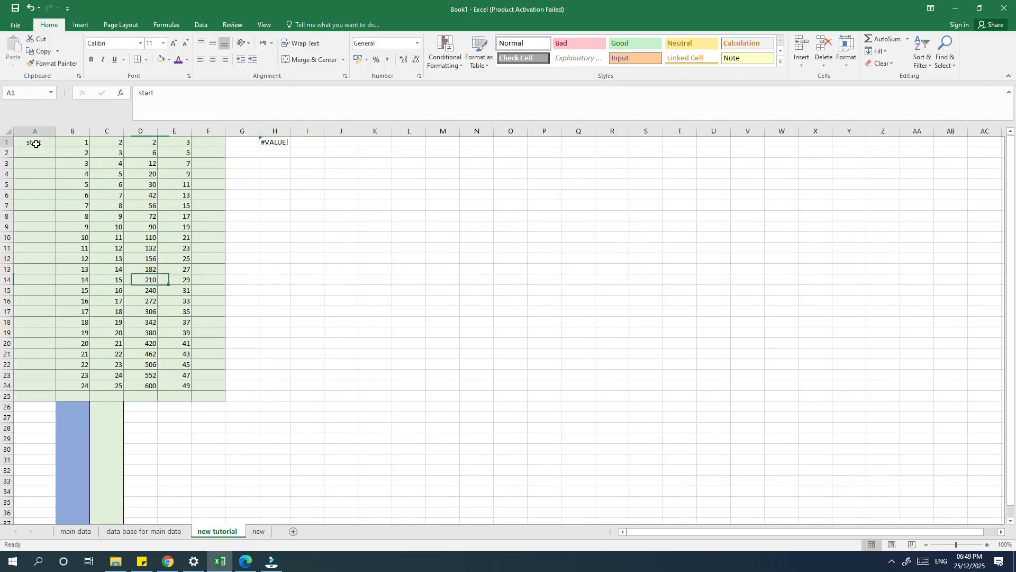
left_click(77, 143)
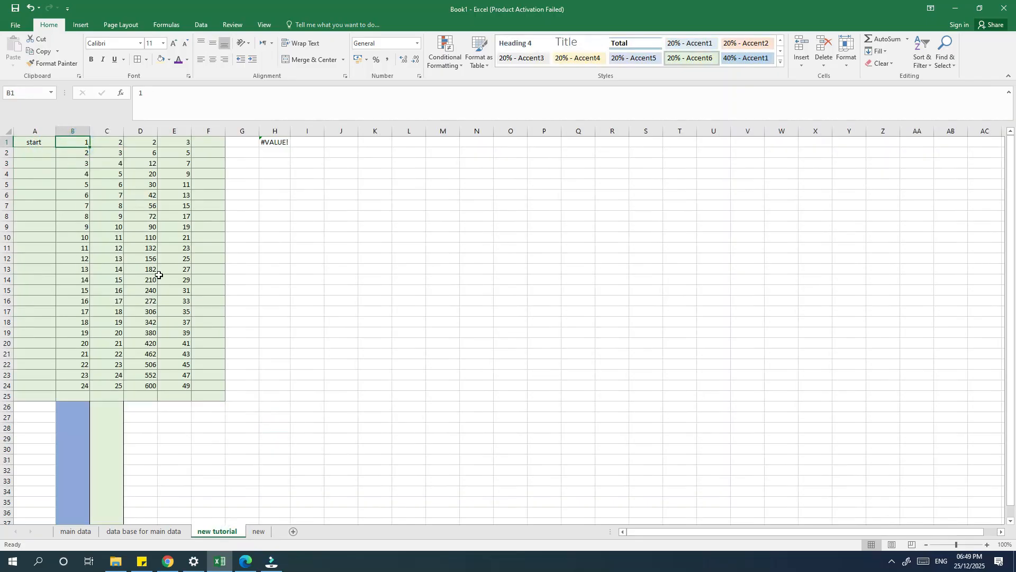
left_click(281, 143)
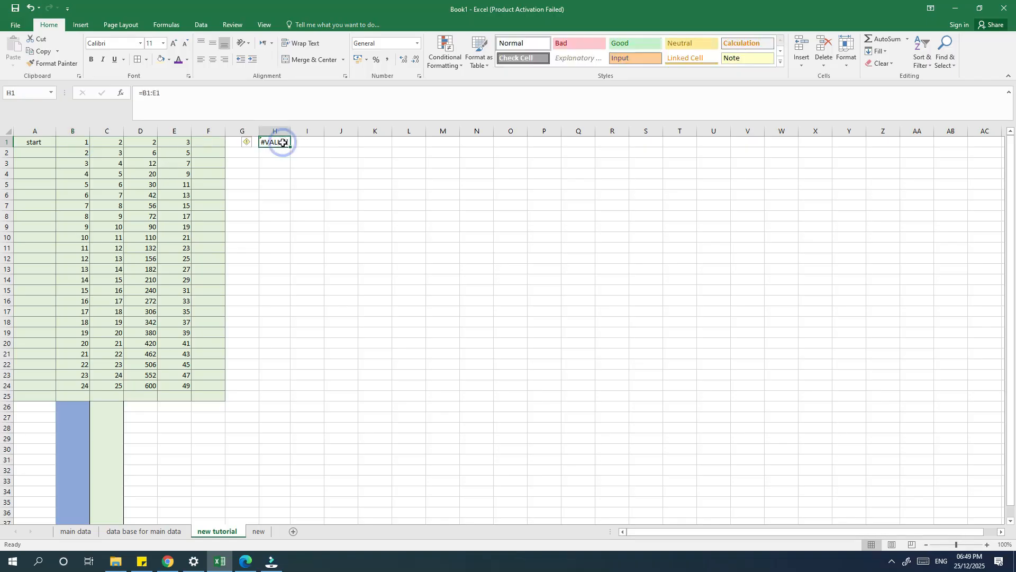
key("Delete")
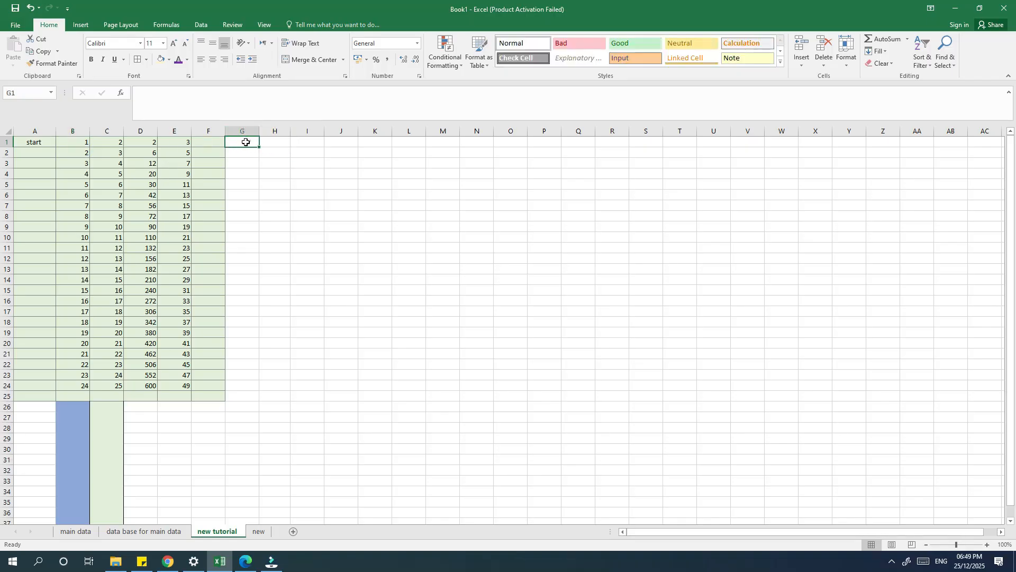
- Apply a light gold fill color to the cells F1:F25
left_click(216, 144)
left_click(216, 144)
left_click_drag(208, 144, 216, 396)
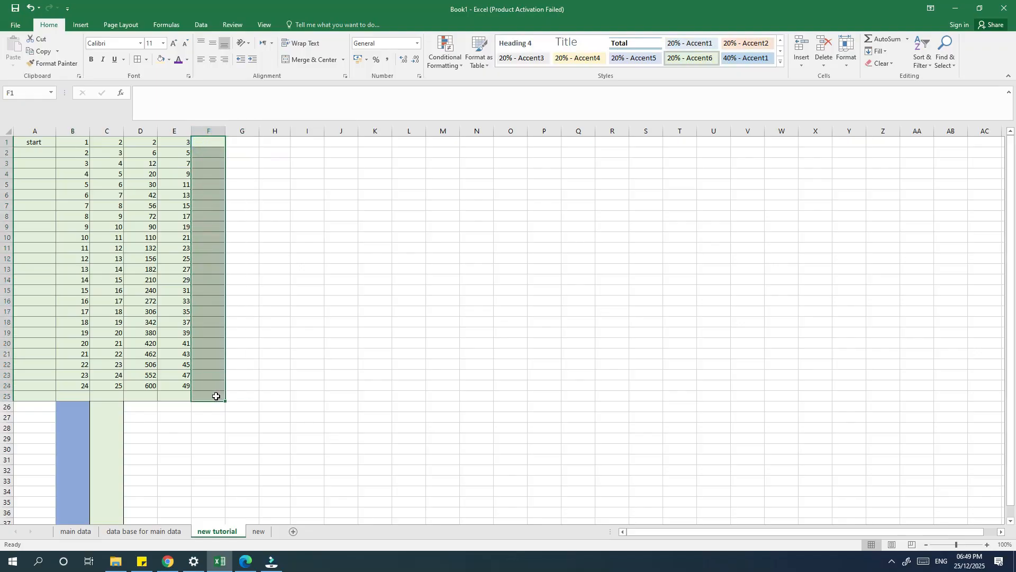
left_click(169, 60)
left_click(223, 94)
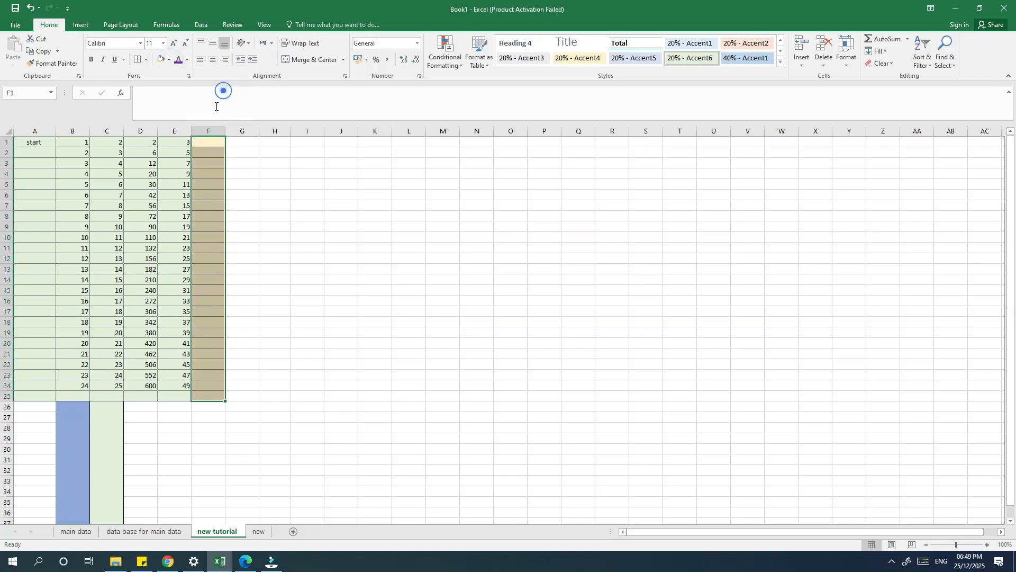
- Try to total the first row by entering the range formula =B1:E1 in cell F1
left_click(201, 142)
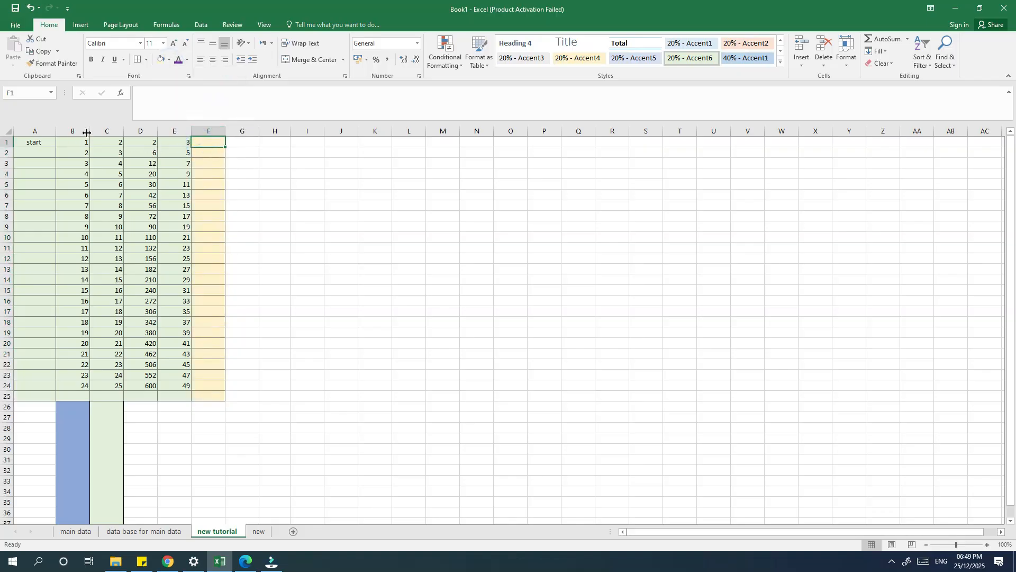
type("=")
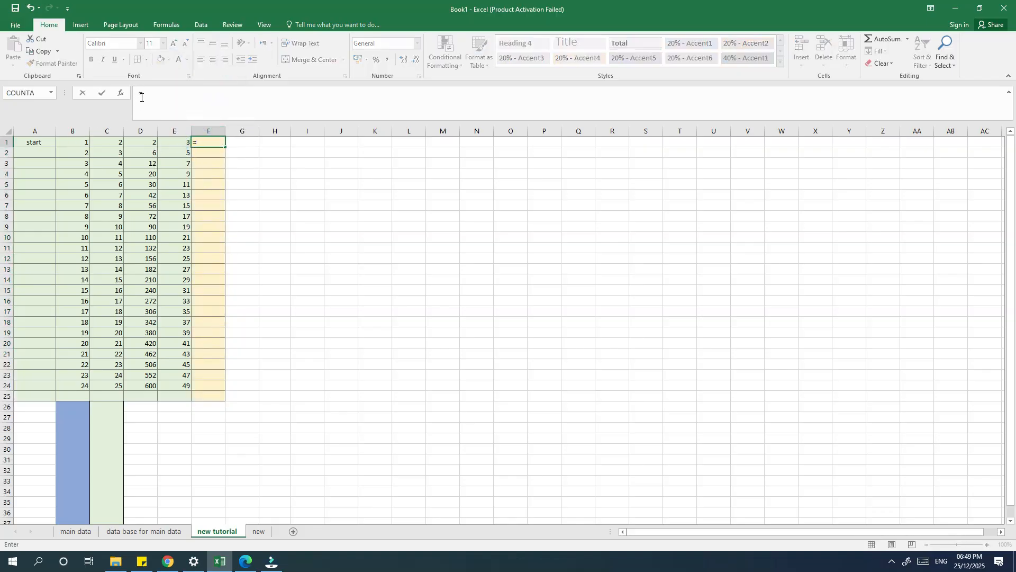
left_click_drag(79, 142, 163, 140)
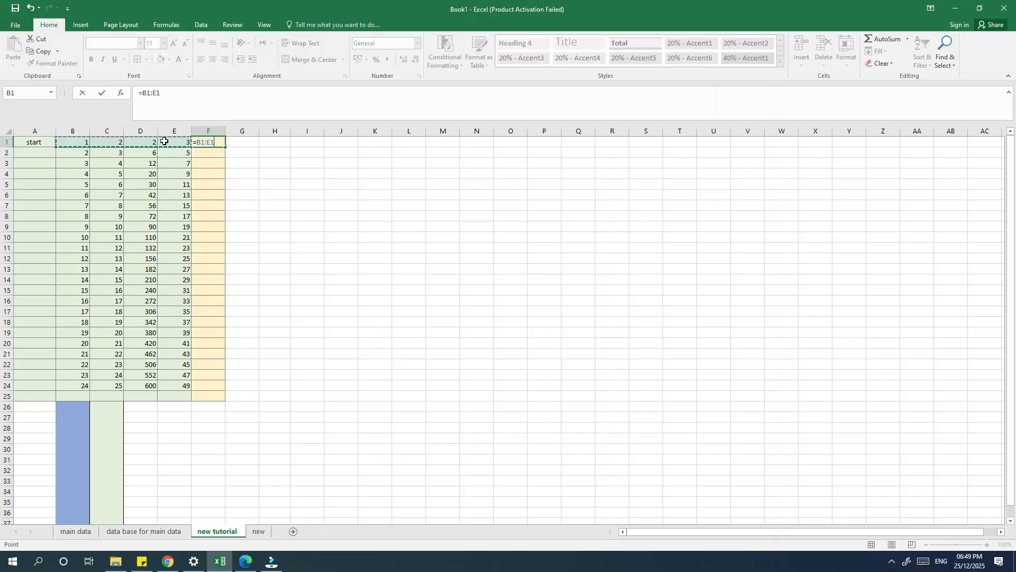
left_click(174, 93)
key("Return")
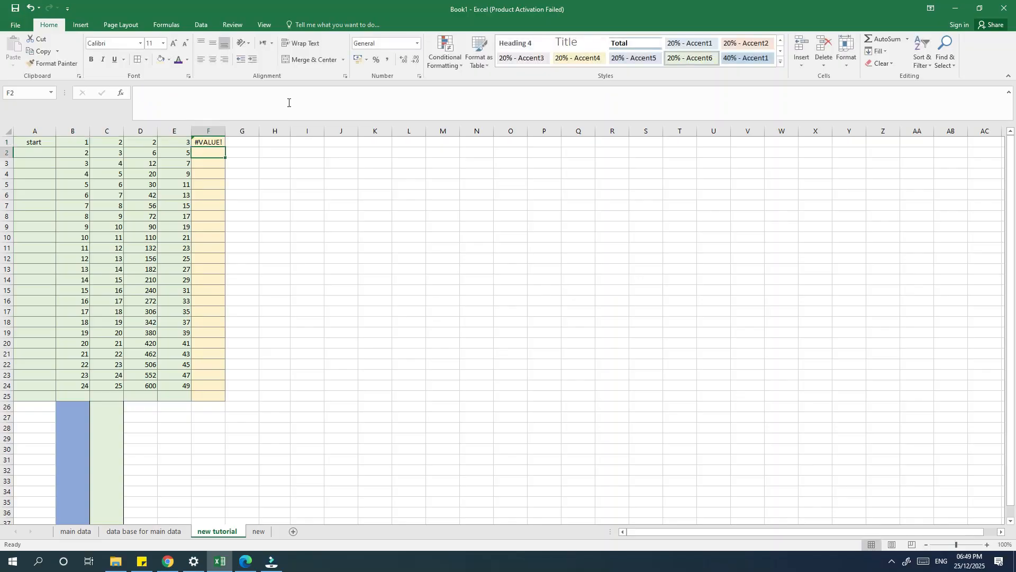
- Enter the addition formula =B2+C2+D2+E2 in cell F2, accepting the suggested correction
left_click(216, 154)
left_click(86, 154)
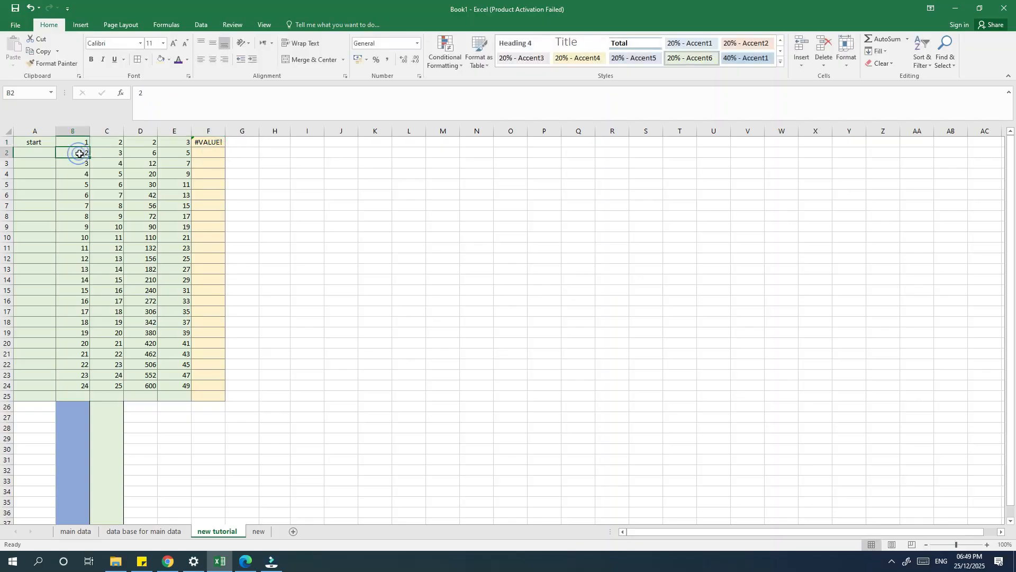
left_click(206, 152)
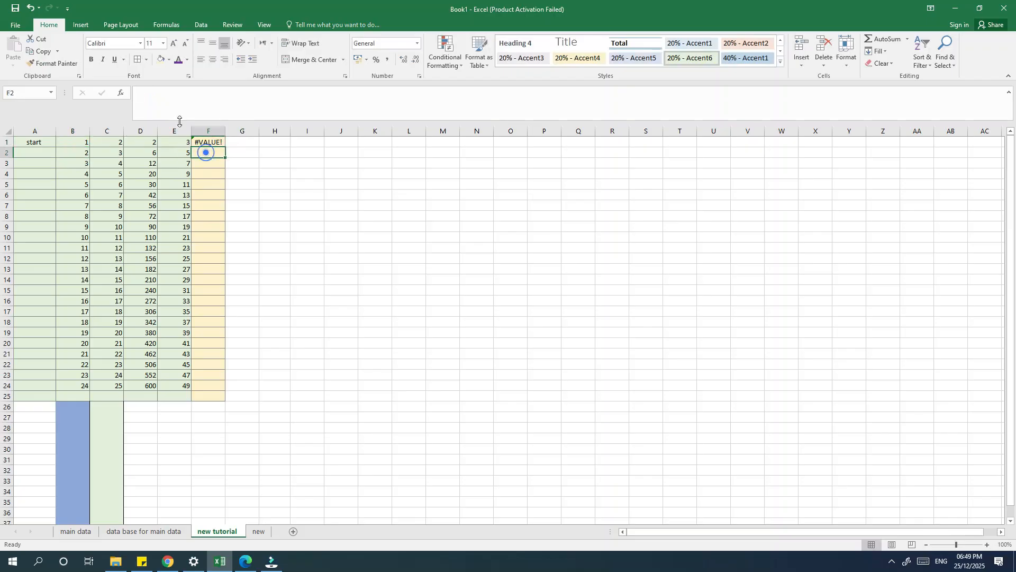
left_click(155, 98)
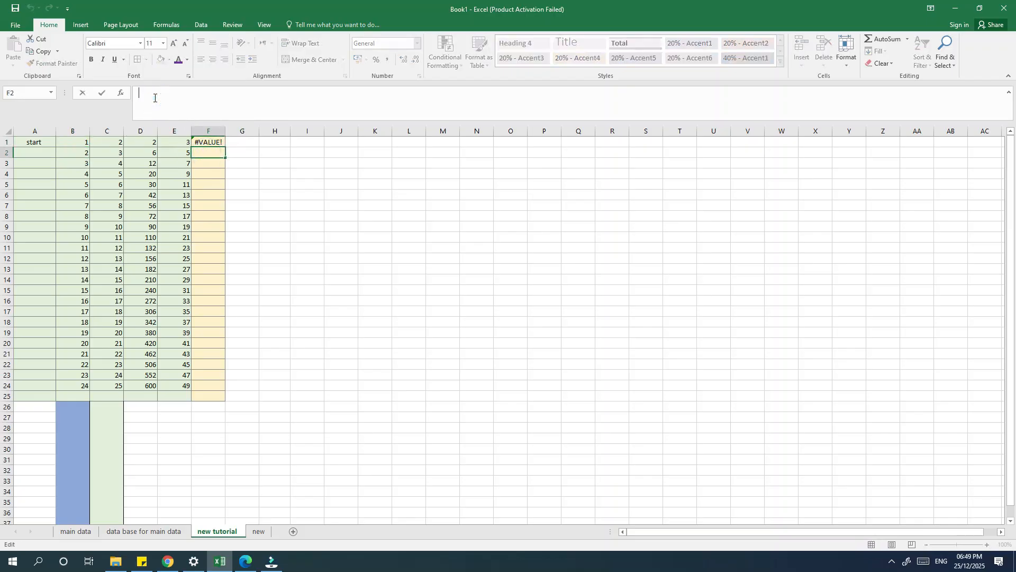
type("=")
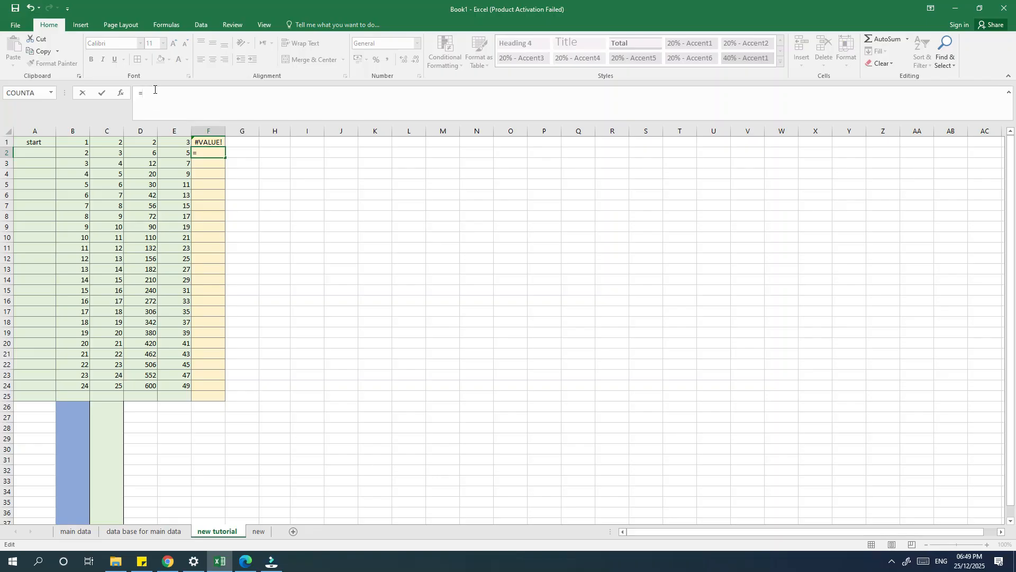
left_click(74, 152)
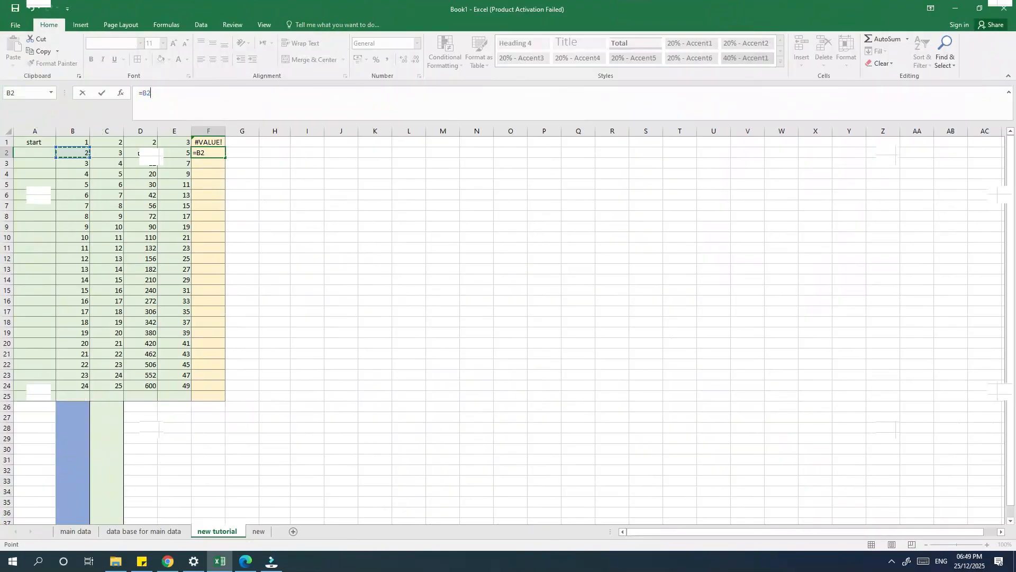
type("+")
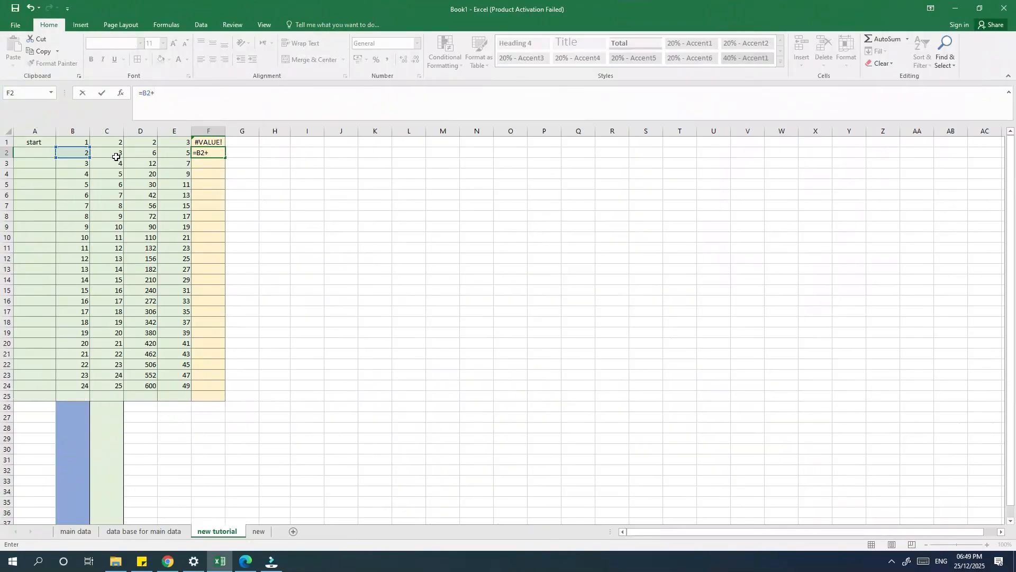
left_click(117, 156)
type("+")
left_click(138, 154)
type("+")
left_click(171, 152)
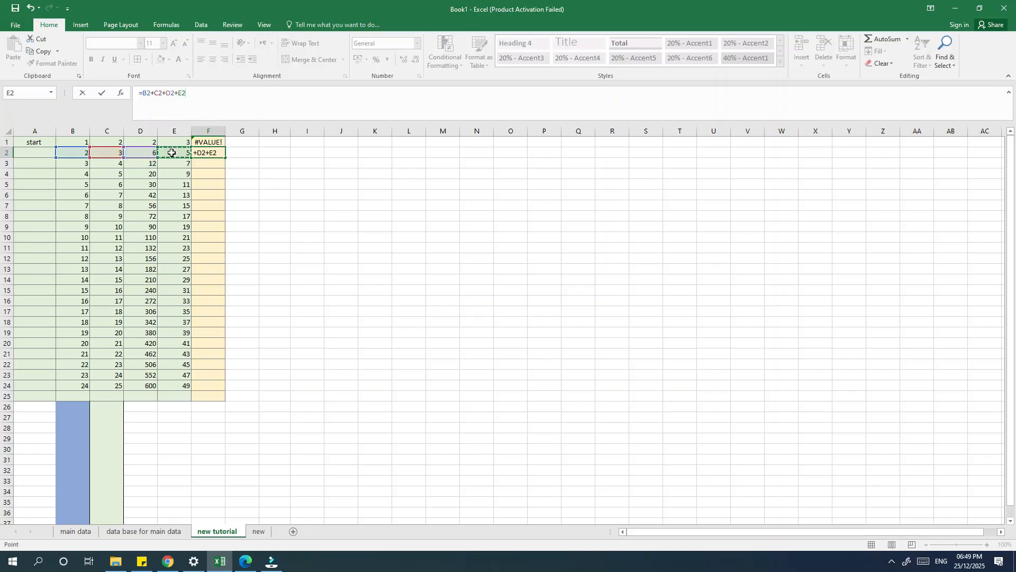
type("+")
key("Return")
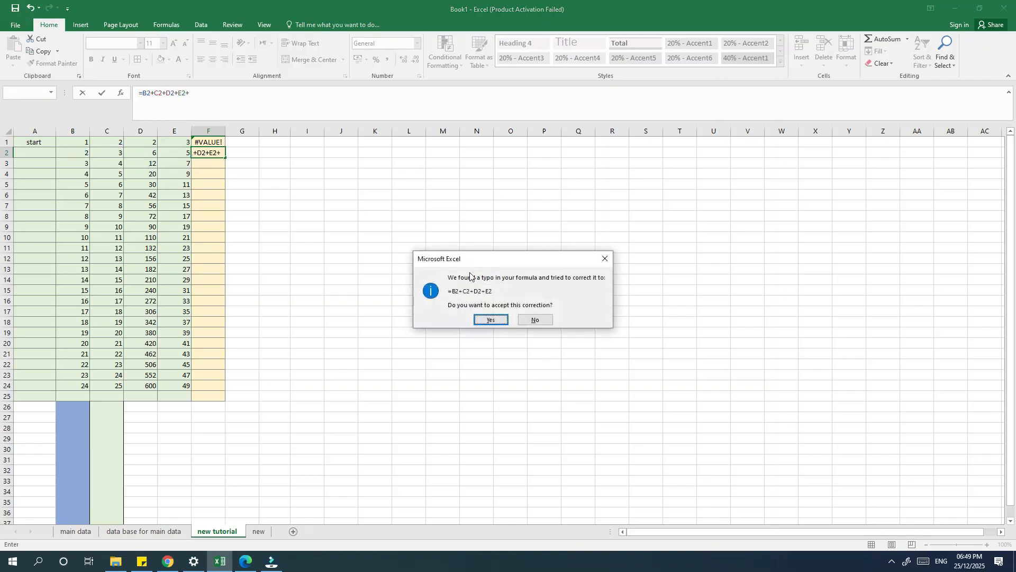
left_click(492, 319)
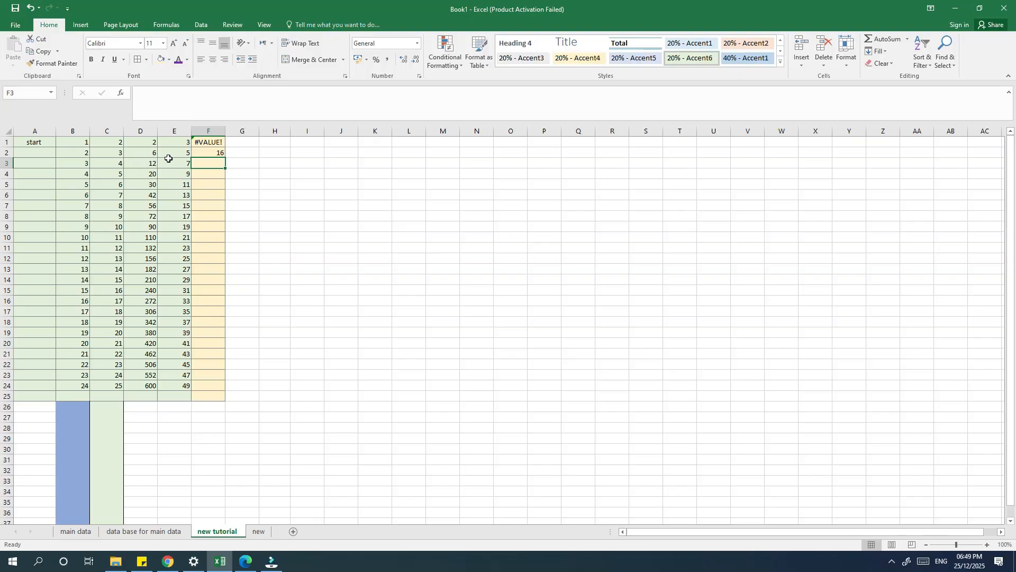
- Fill the addition formula from cell F2 down to F24 and up to F1
left_click(215, 154)
double_click(225, 158)
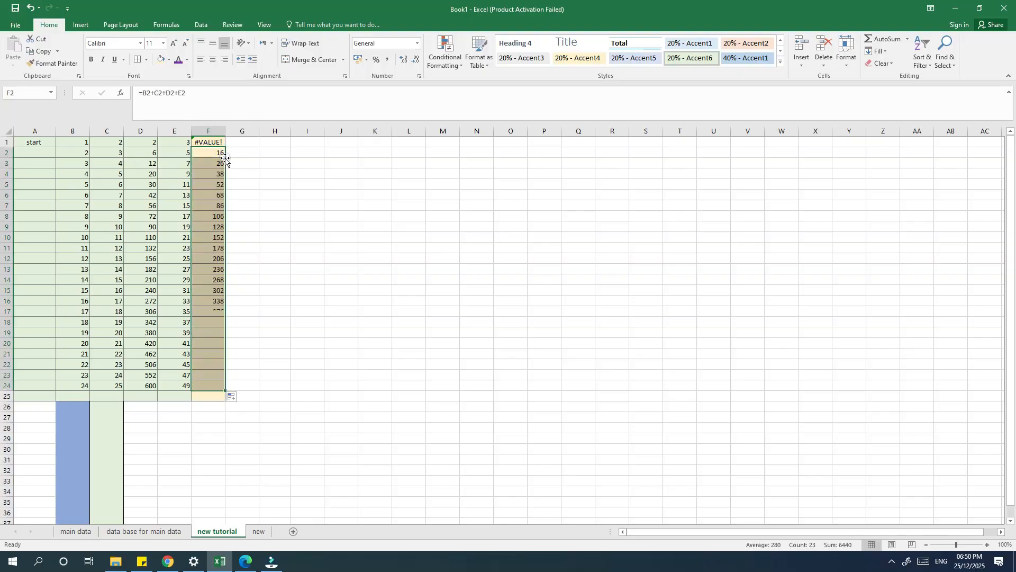
left_click(216, 153)
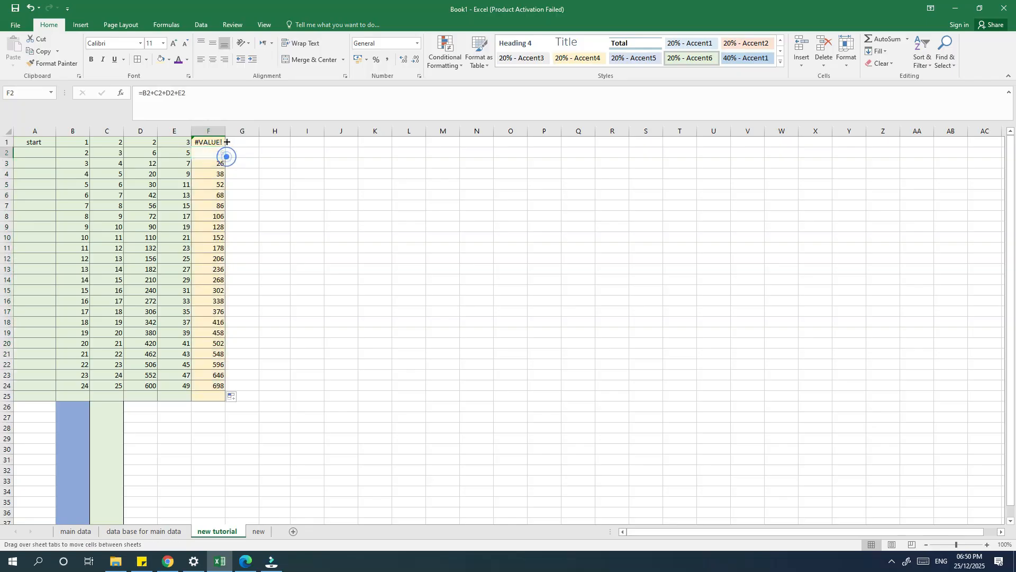
left_click_drag(225, 158, 228, 138)
left_click(247, 152)
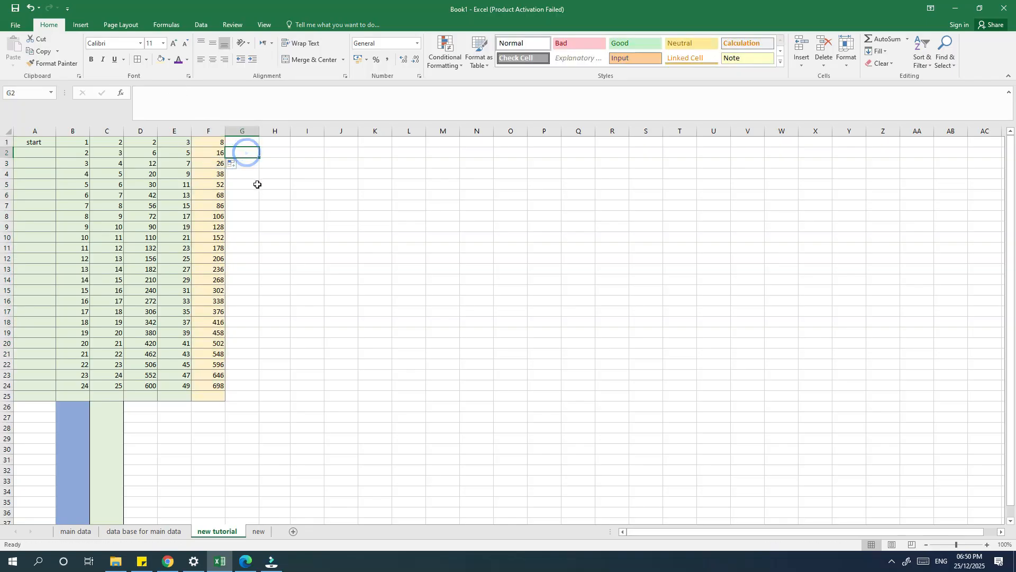
- Enter the formula =SUM(B4:E4) in cell G4 and select that cell again
left_click(251, 172)
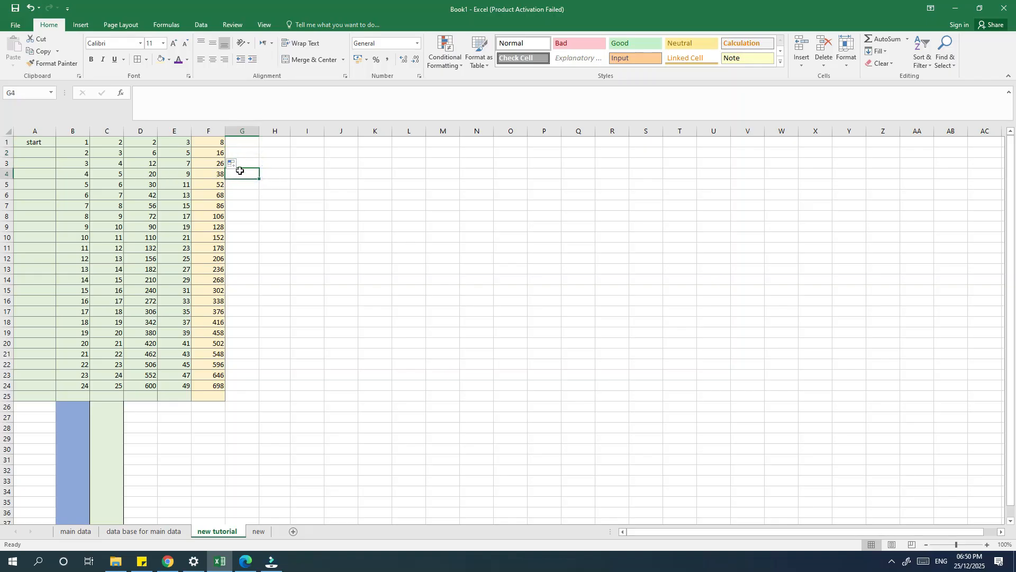
type("=")
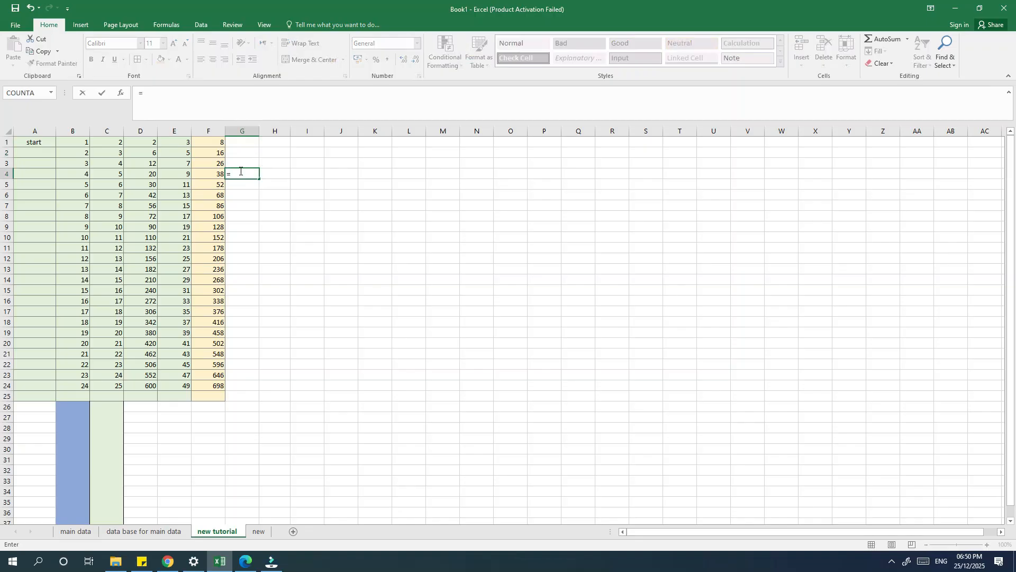
type("sum")
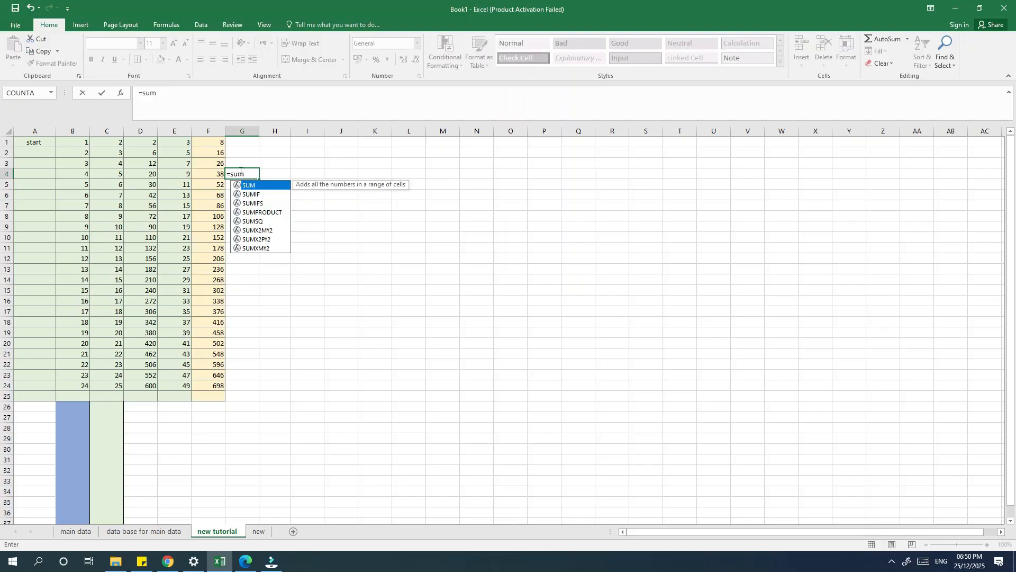
key("Tab")
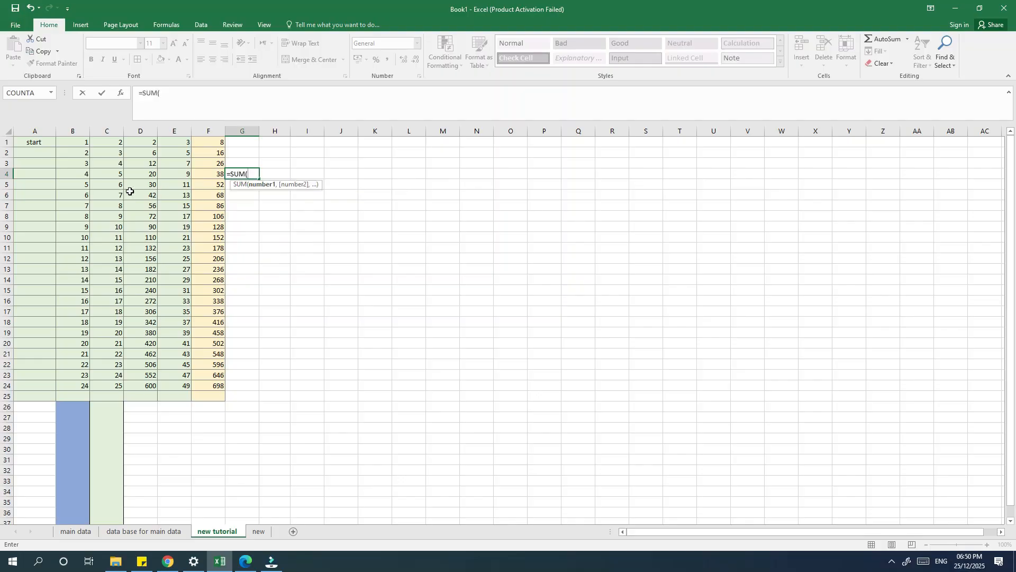
left_click_drag(68, 176, 171, 174)
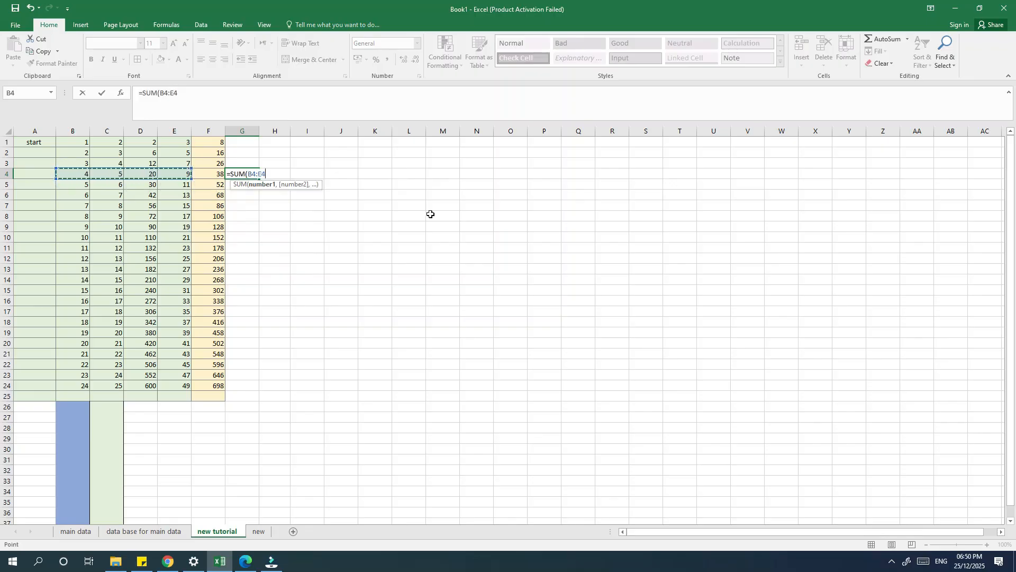
key("Return")
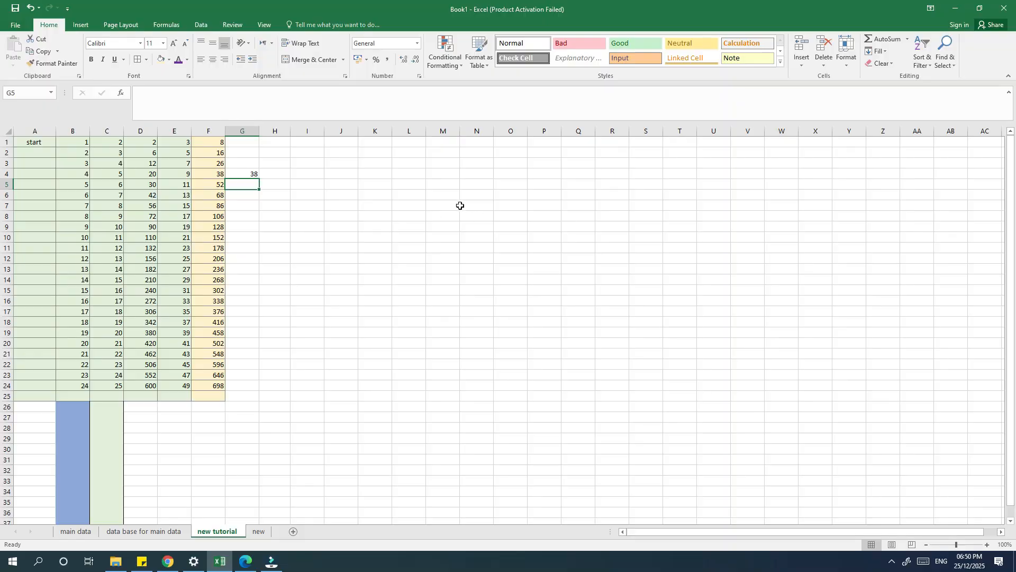
left_click(256, 174)
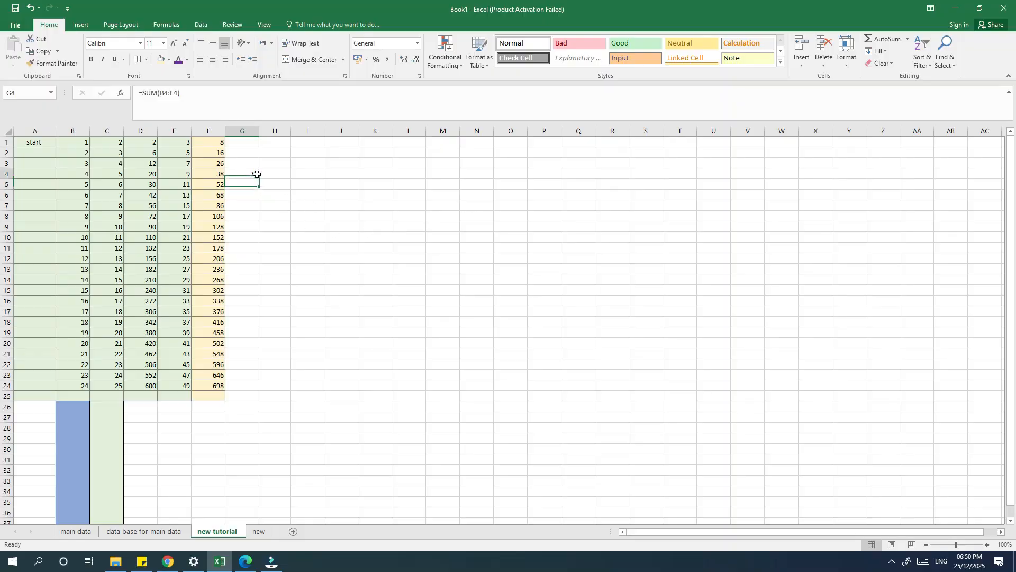
- Fill the SUM formula from cell G4 down to G24 and select G4 again
double_click(258, 179)
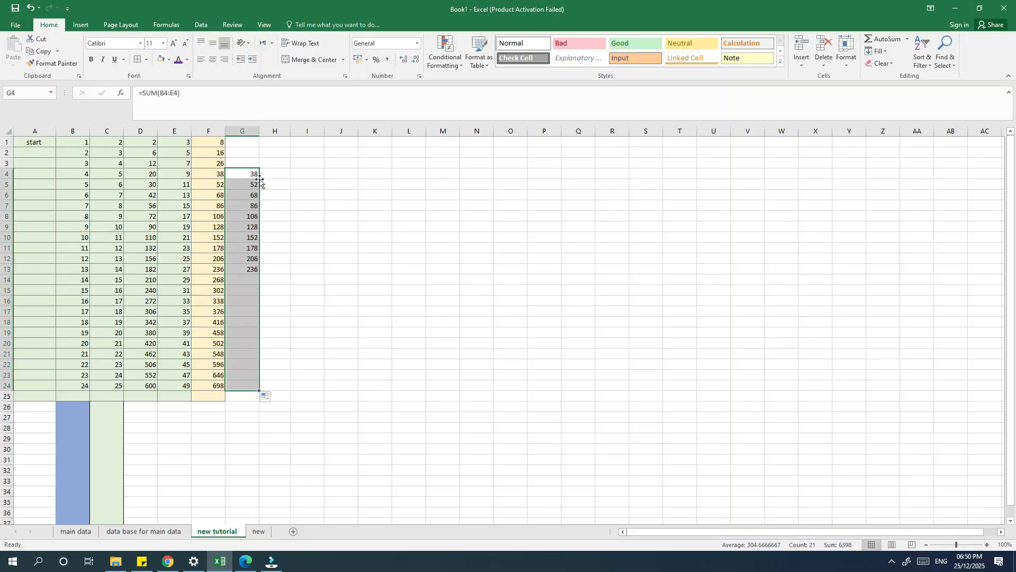
left_click(310, 350)
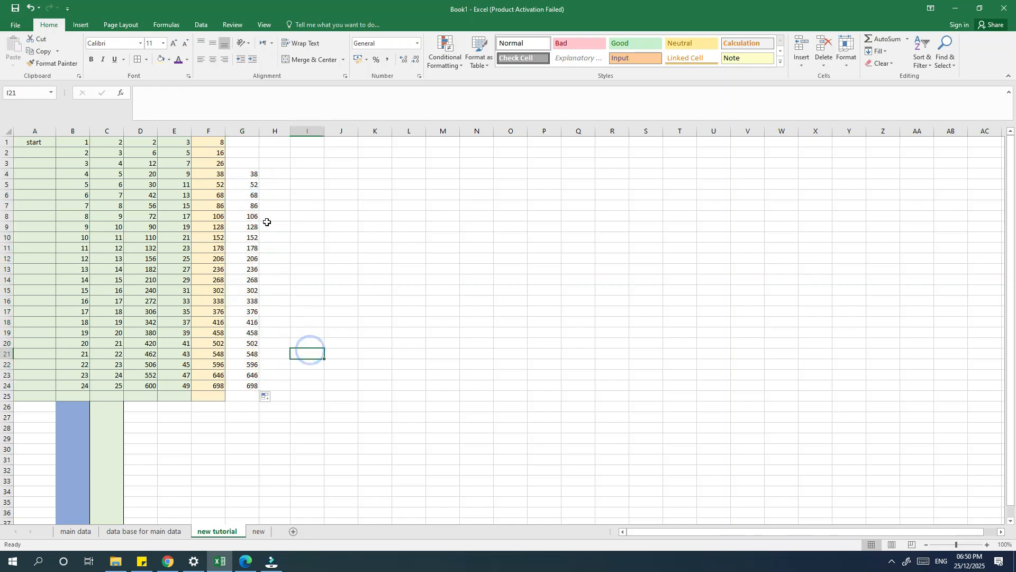
left_click(251, 171)
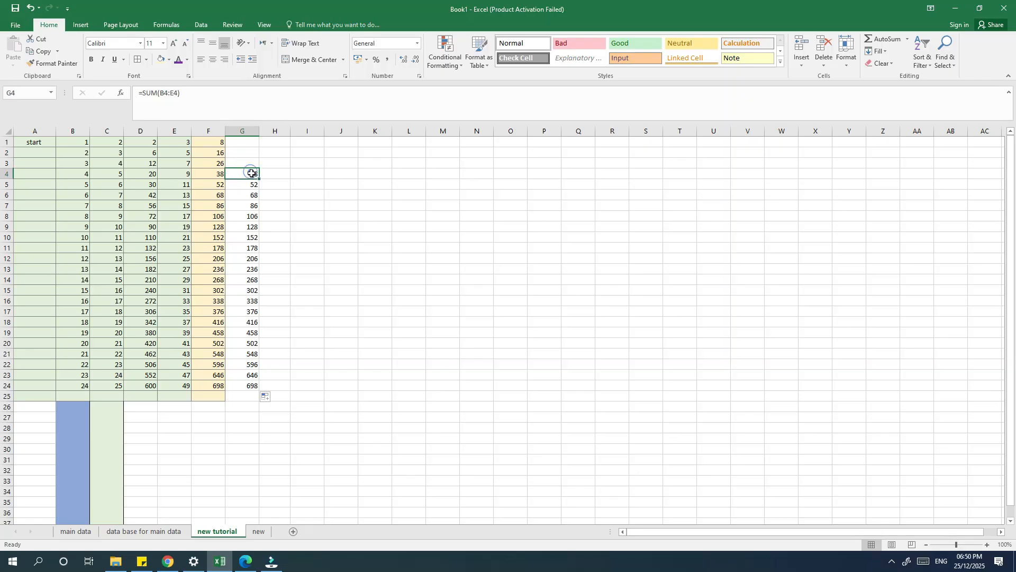
- Try to enter a SUM formula in cell H3 with B3 as its first cell
left_click(279, 163)
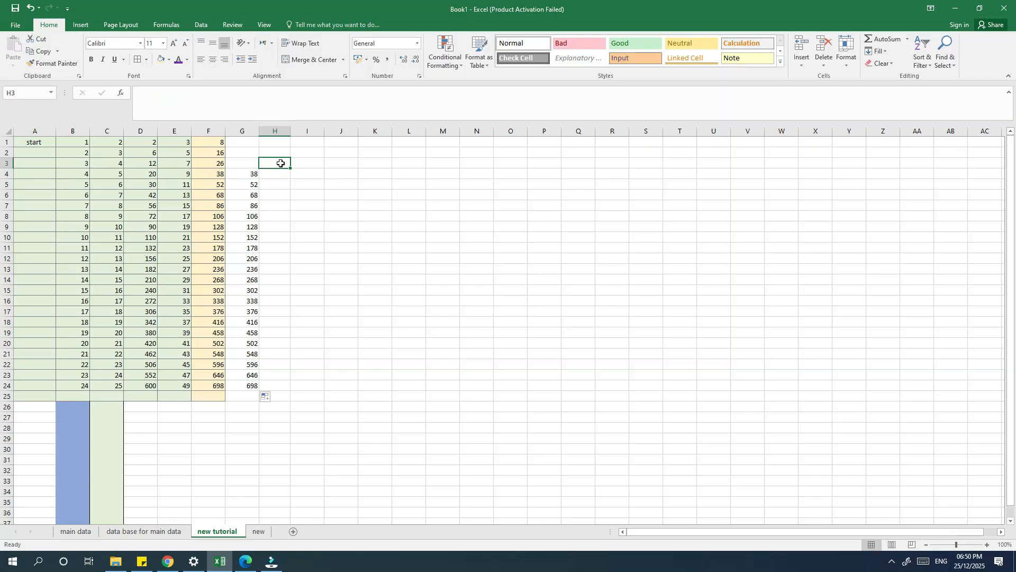
type("=")
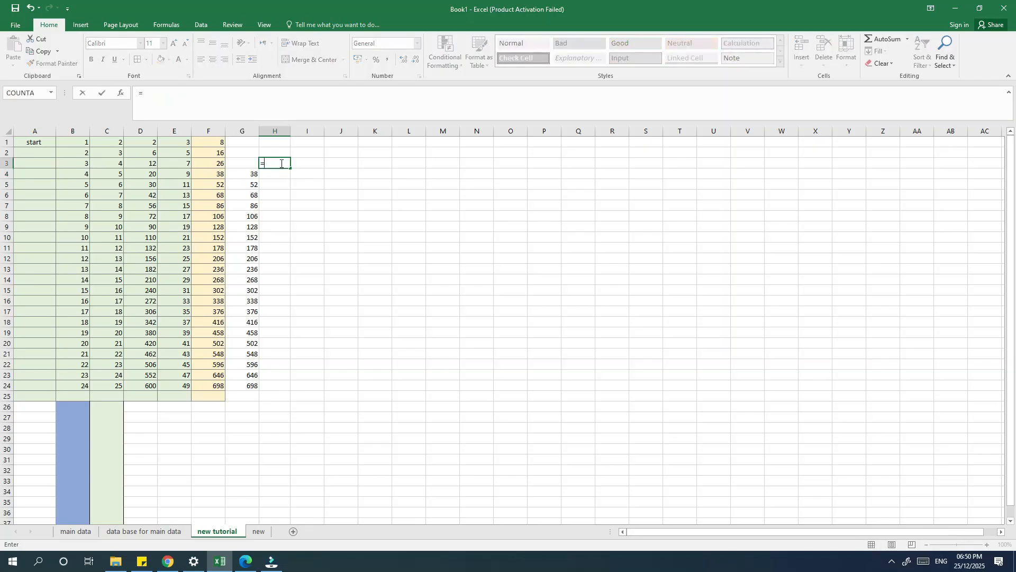
type("s")
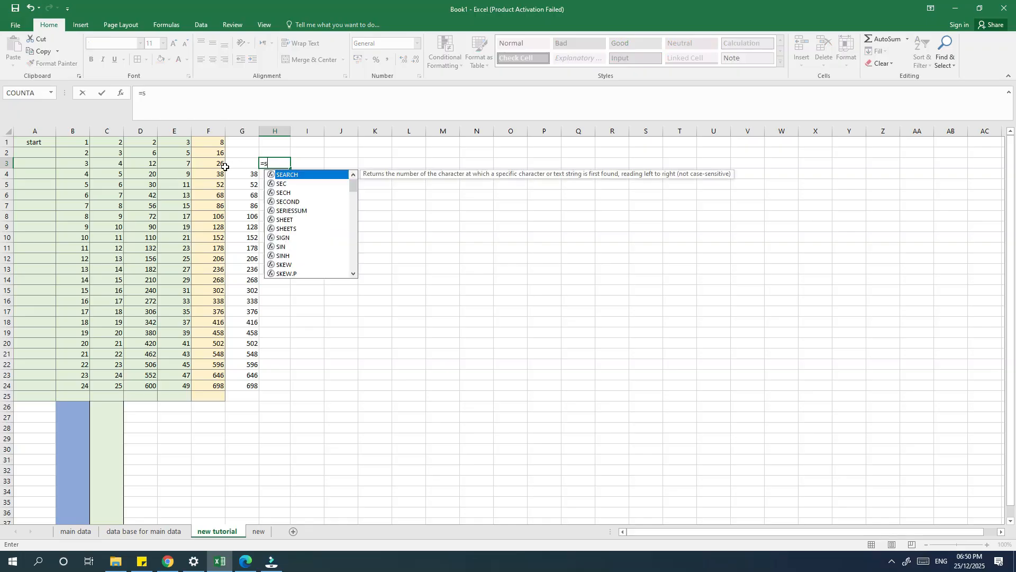
type("um")
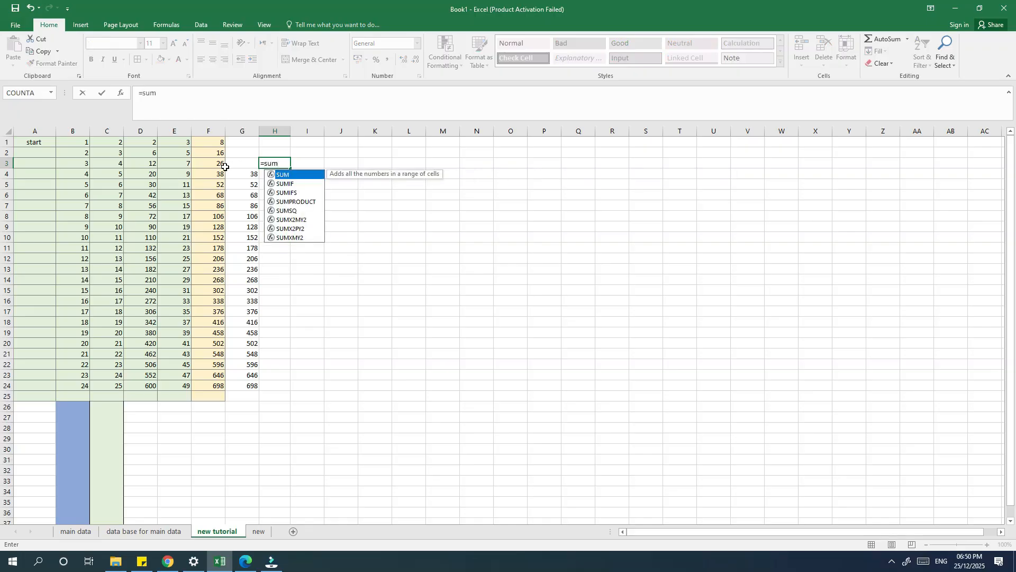
left_click(83, 164)
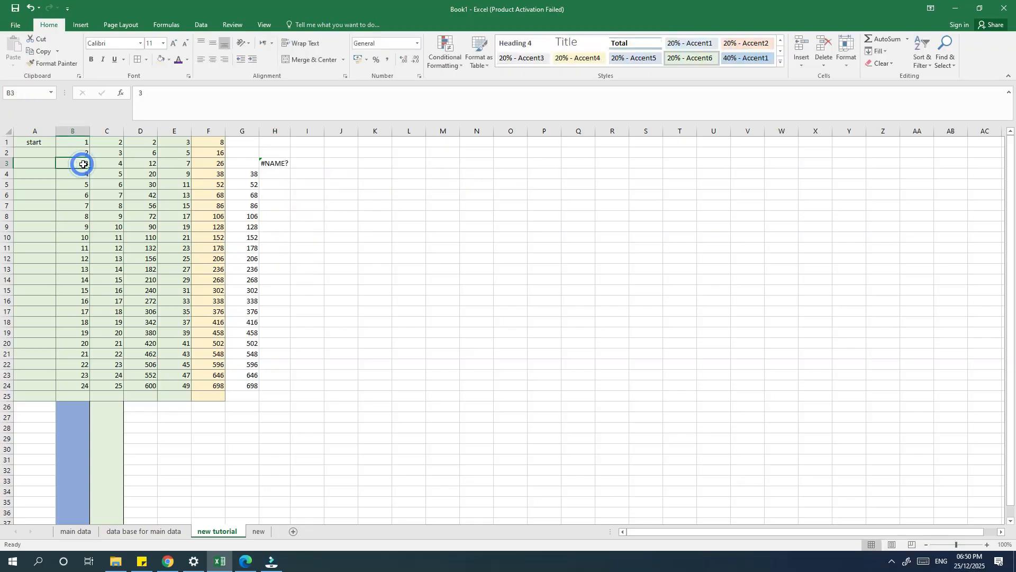
left_click(275, 163)
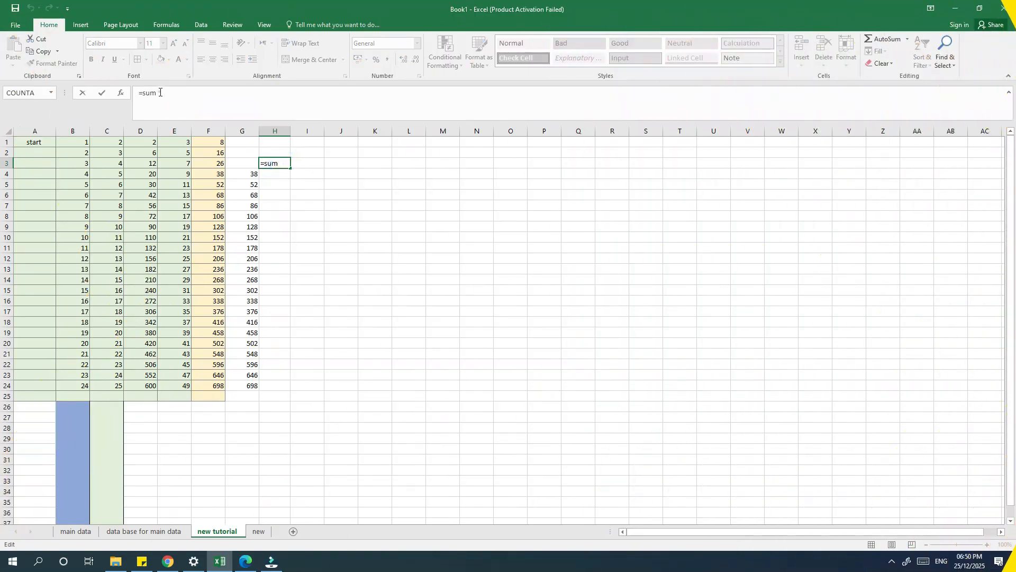
left_click(159, 93)
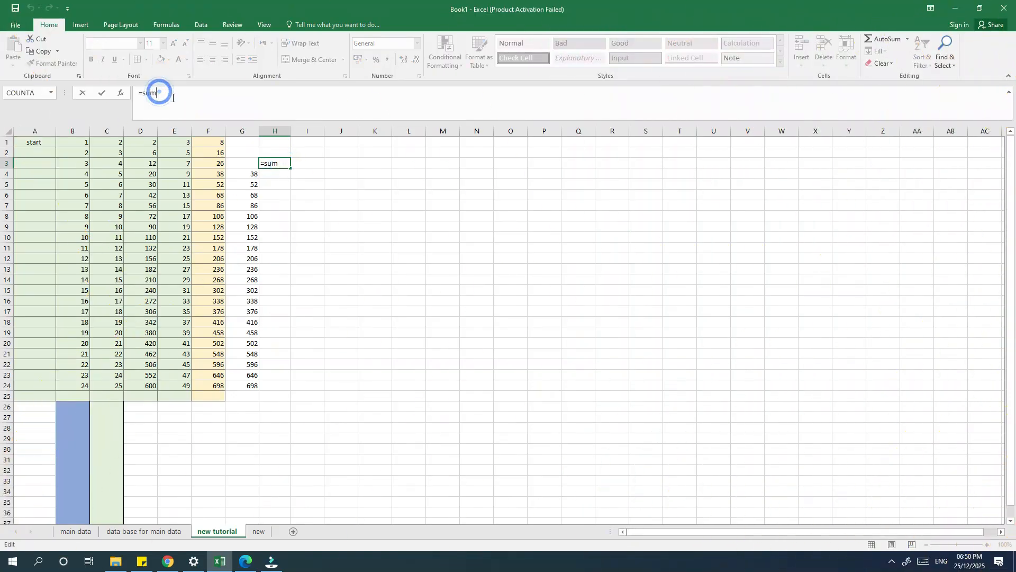
left_click(78, 171)
- Replace the contents of cell H3 with the formula =SUM(B1+5)
left_click(268, 163)
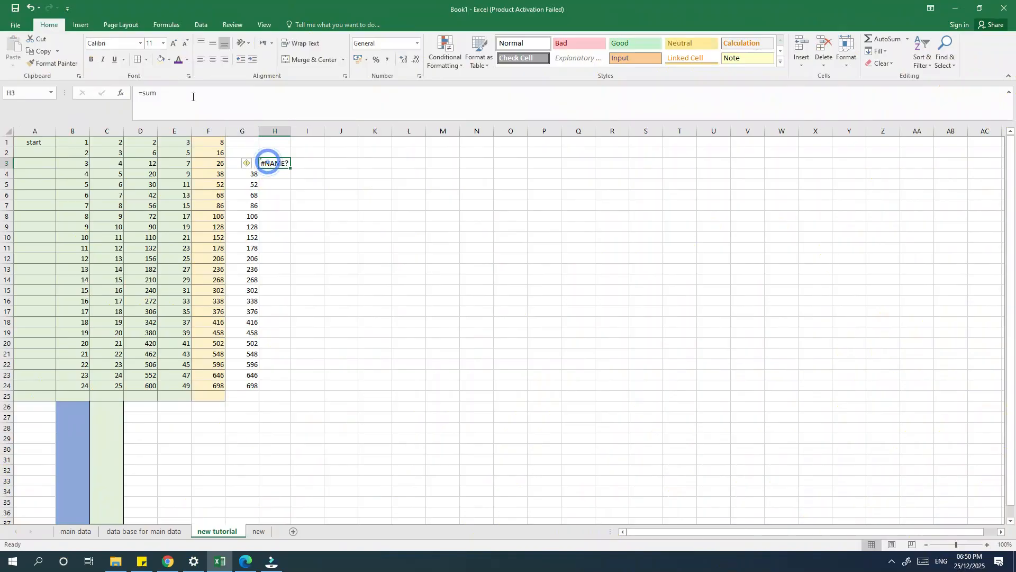
left_click(159, 93)
key("BackSpace")
key("BackSpace")
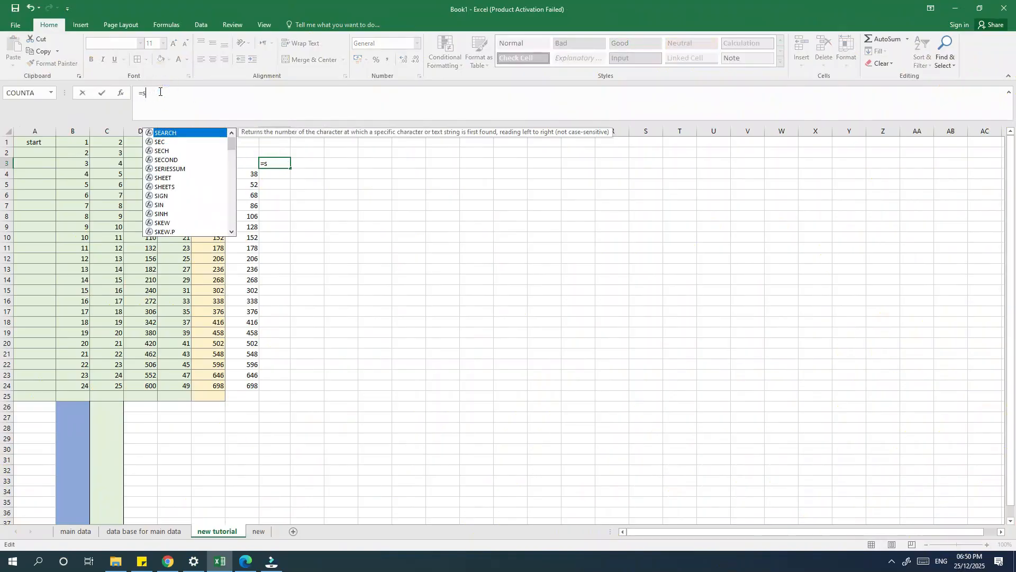
type("um")
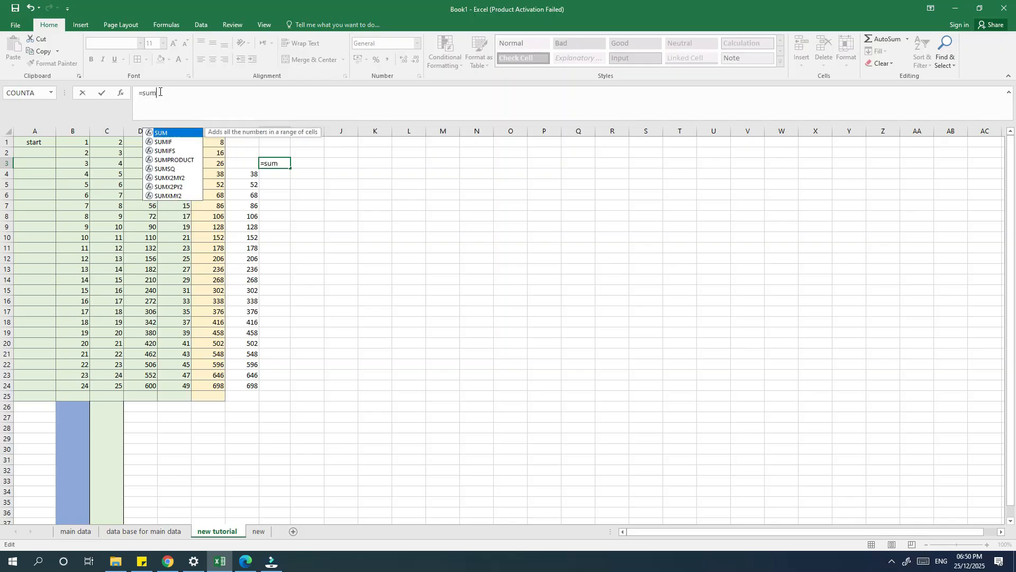
key("Tab")
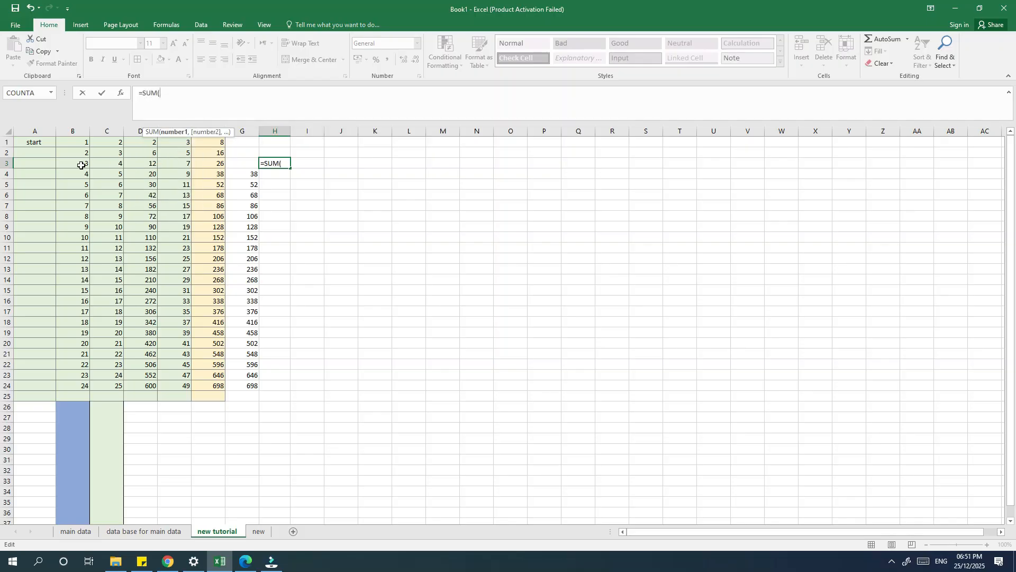
type("b")
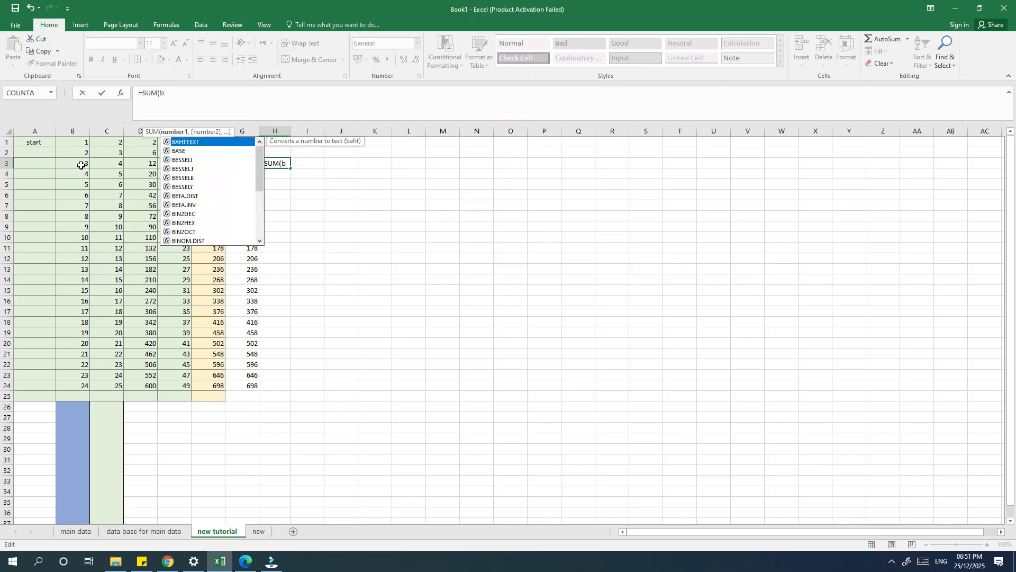
type("1")
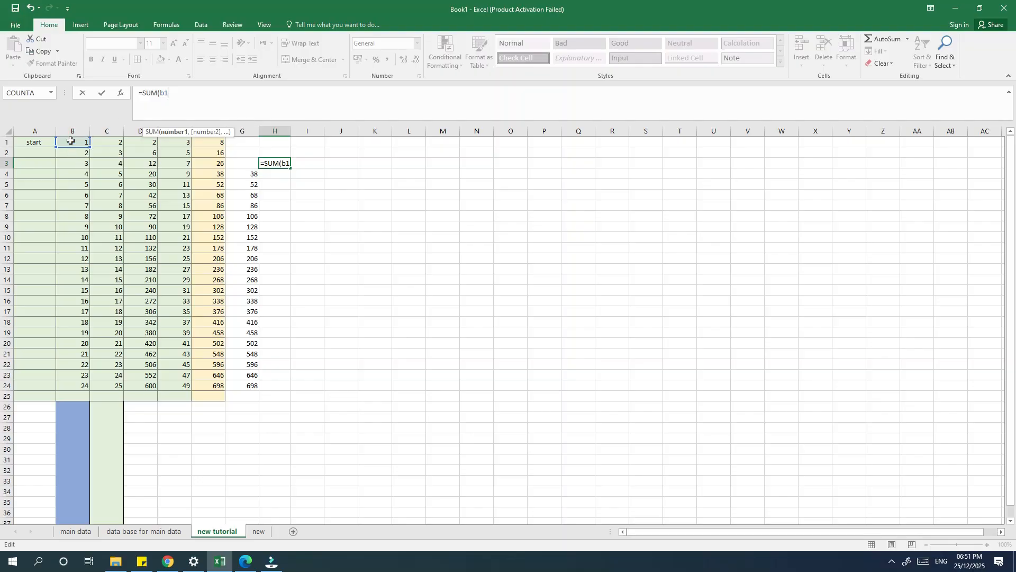
type("+5")
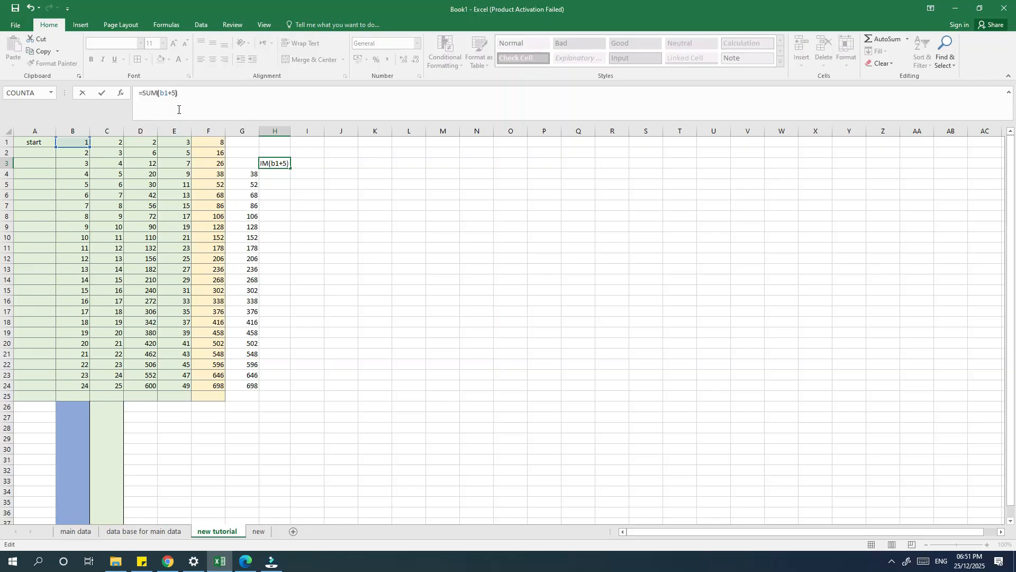
key("Return")
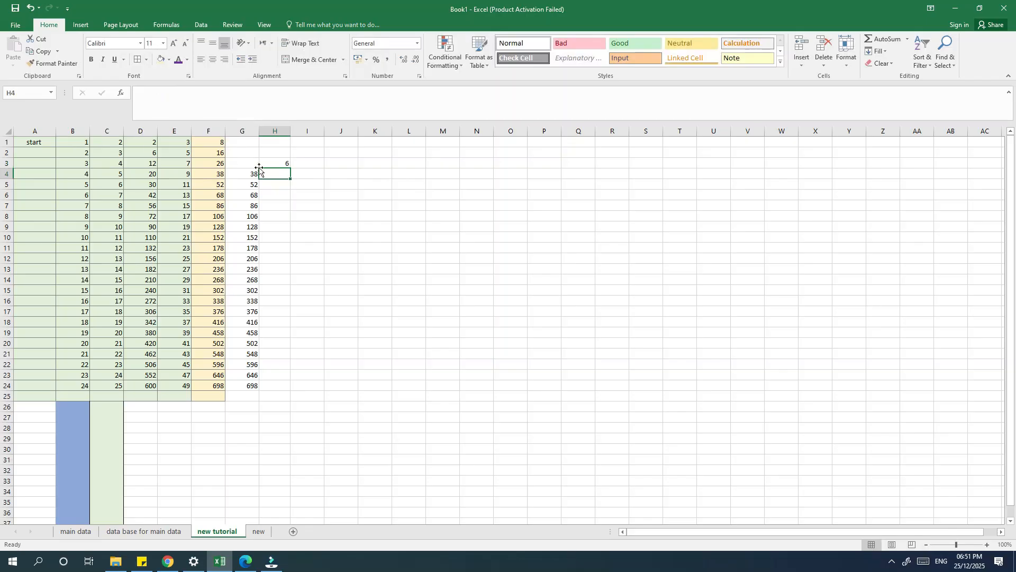
- Fill cell H3 down to H24 and set the fill option to Fill Formatting Only
left_click(279, 166)
left_click_drag(293, 168, 292, 384)
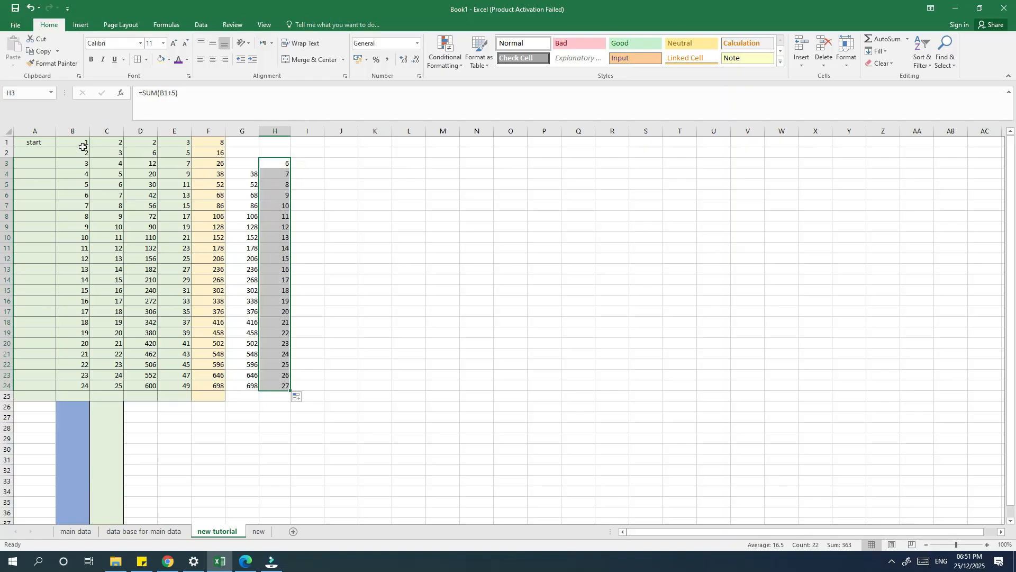
left_click(300, 403)
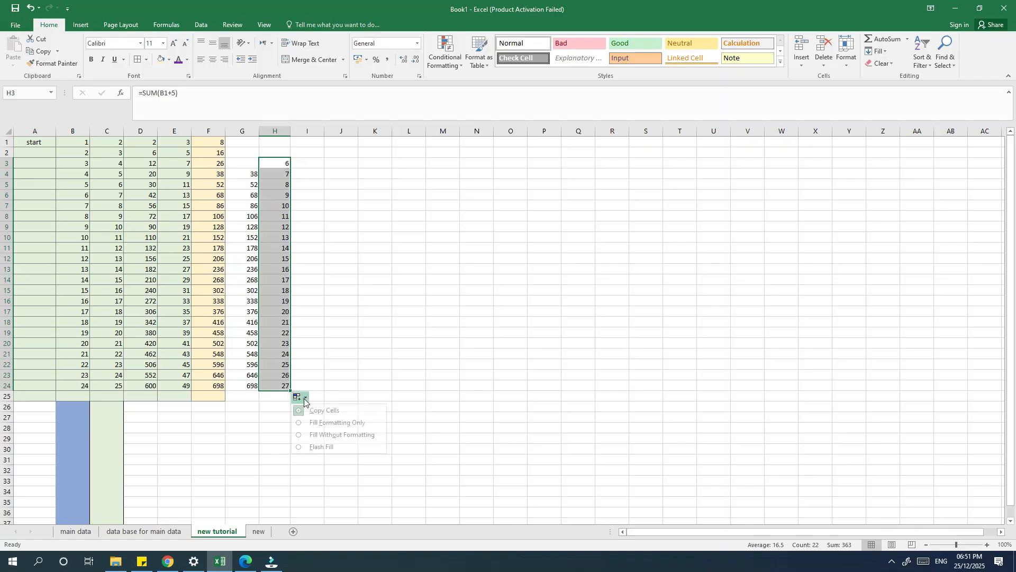
left_click(347, 422)
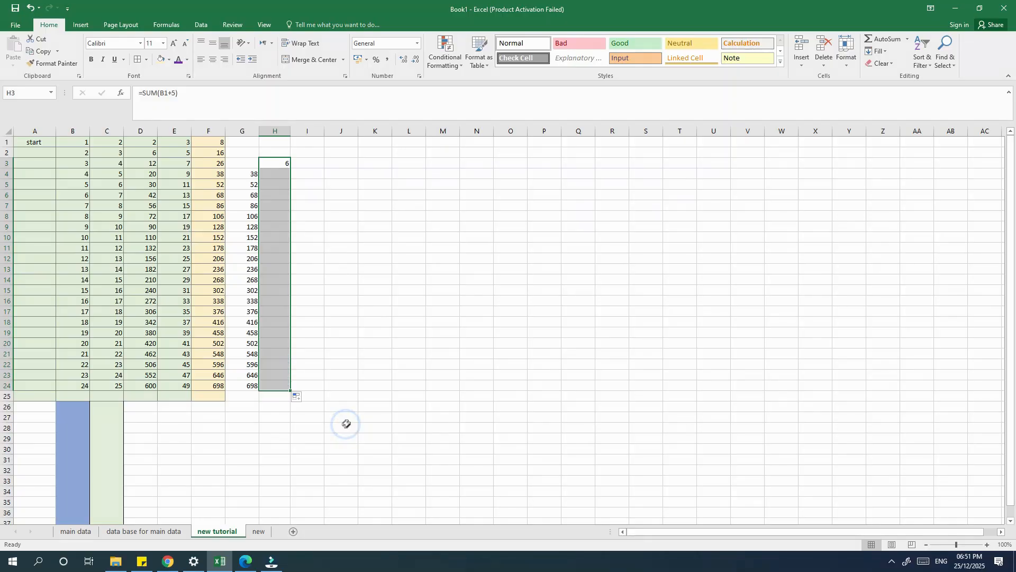
- Apply the Percentage number format to the empty cell J3 and to cell H3
left_click(336, 165)
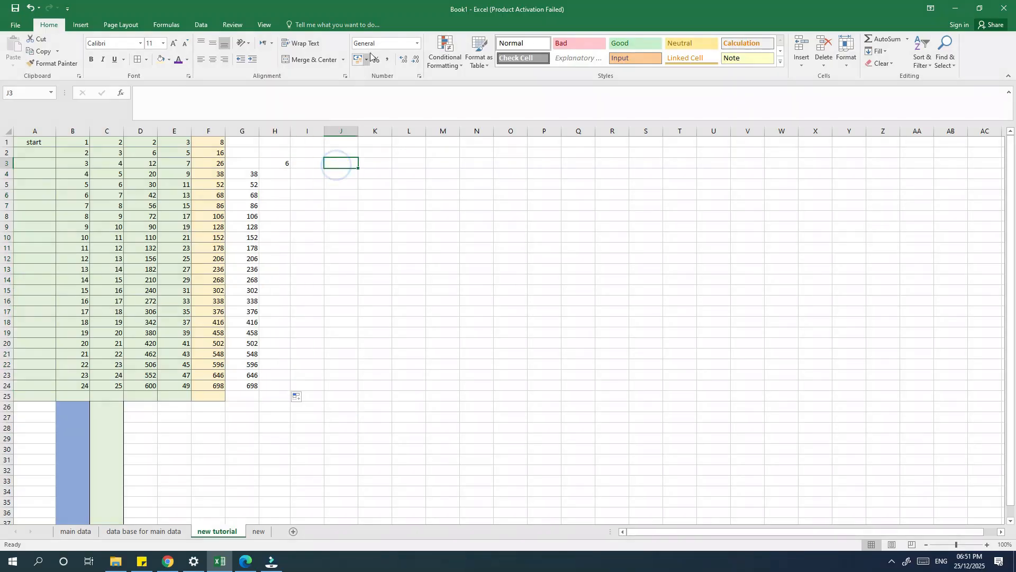
left_click(416, 45)
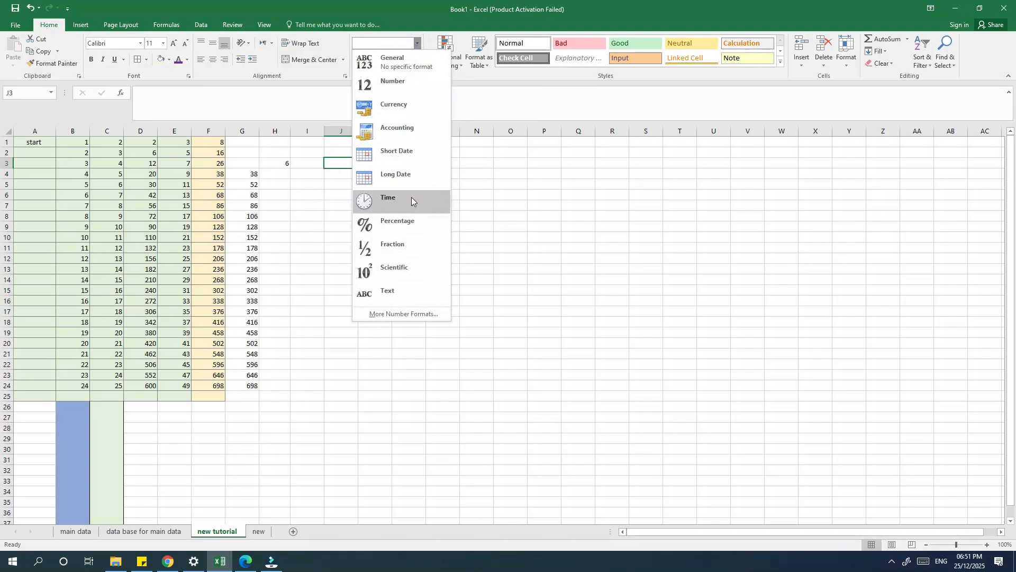
left_click(408, 226)
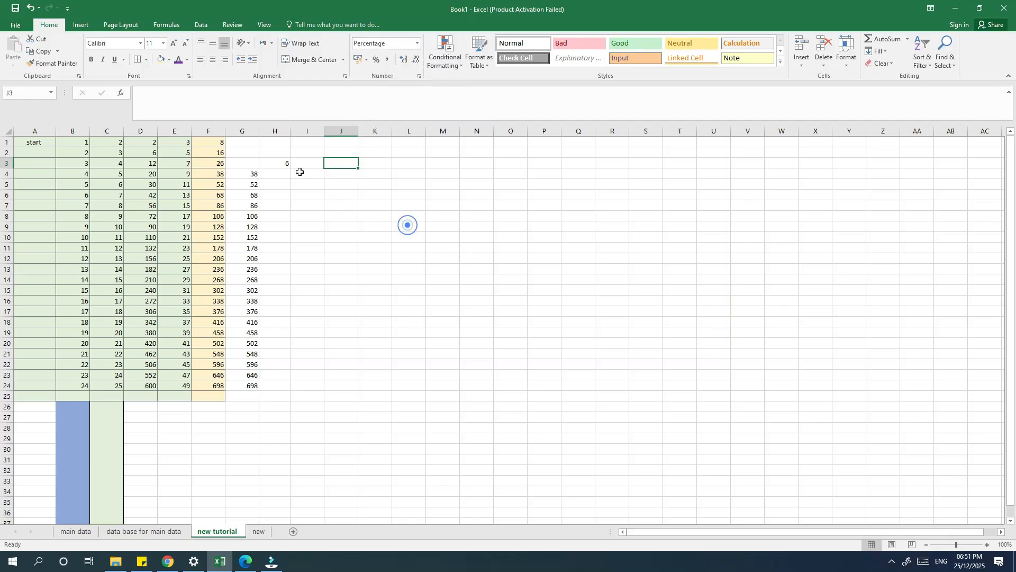
left_click(280, 164)
left_click(413, 42)
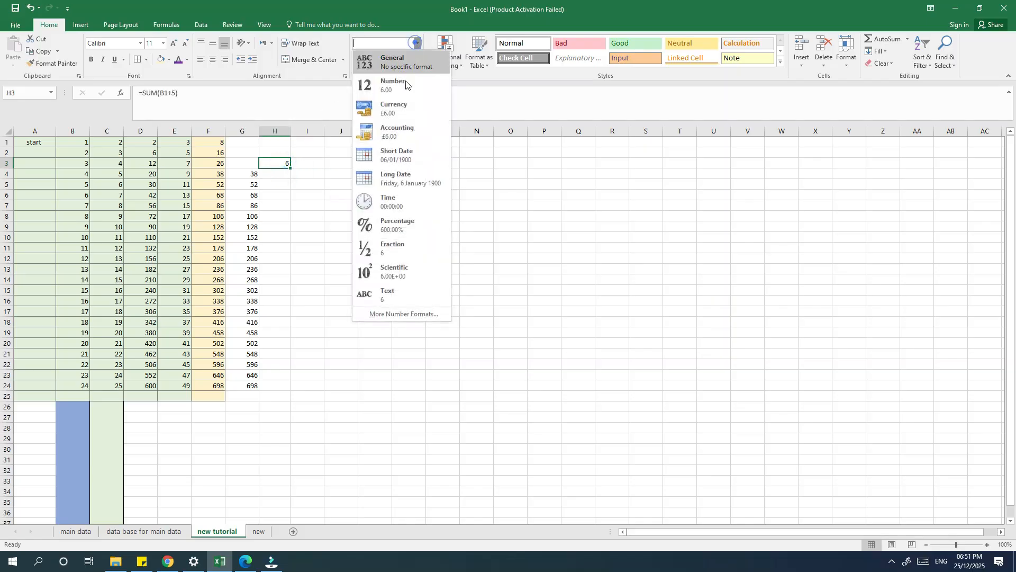
left_click(399, 224)
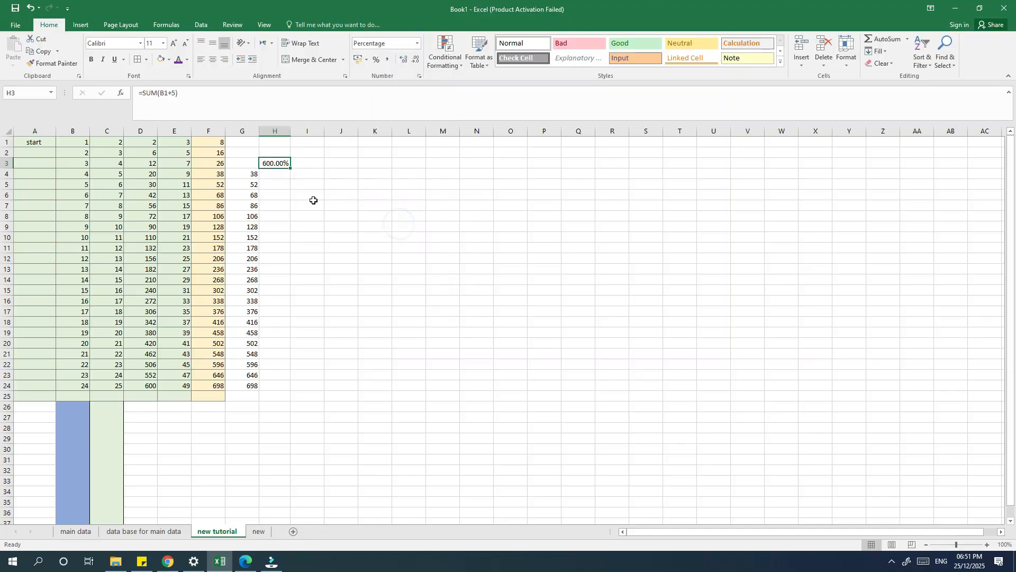
- Set the percentage in cell H3 to show no decimal places and leave the cell
left_click(406, 61)
left_click(406, 62)
left_click(416, 61)
left_click(405, 99)
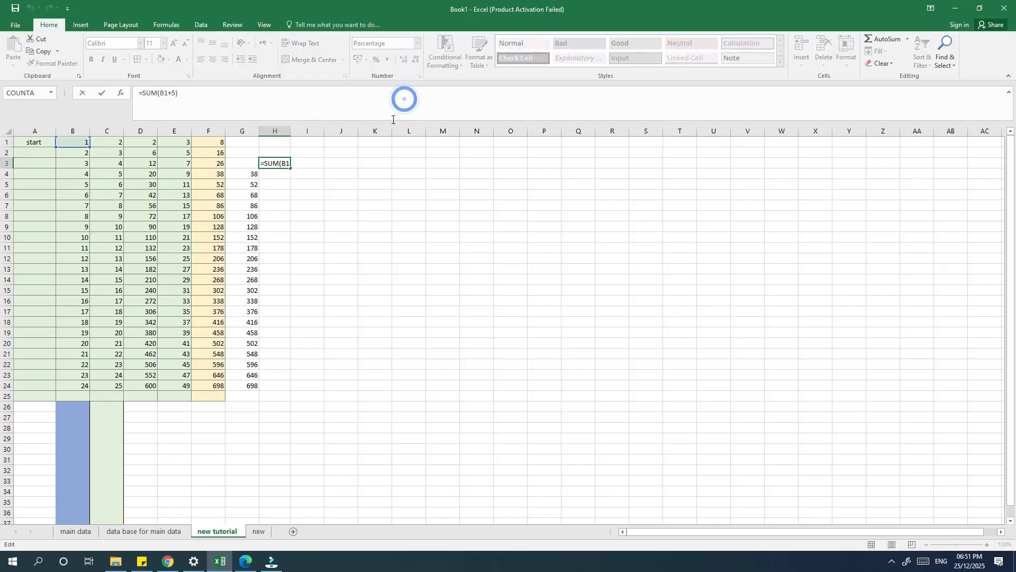
left_click(338, 227)
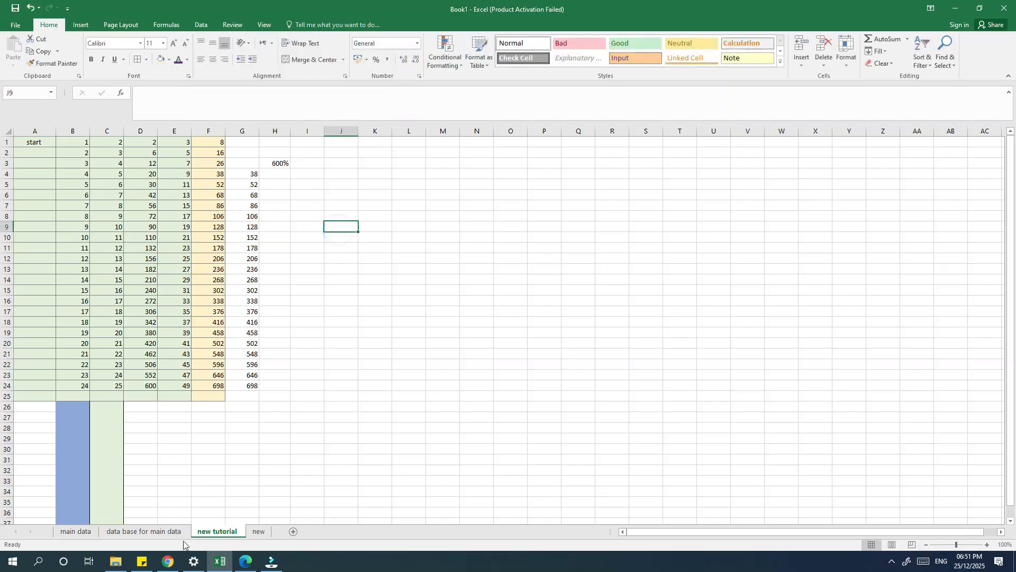
- Review the product types in column A of the "data base for main data" sheet, and view the "main data" sheet
left_click(155, 530)
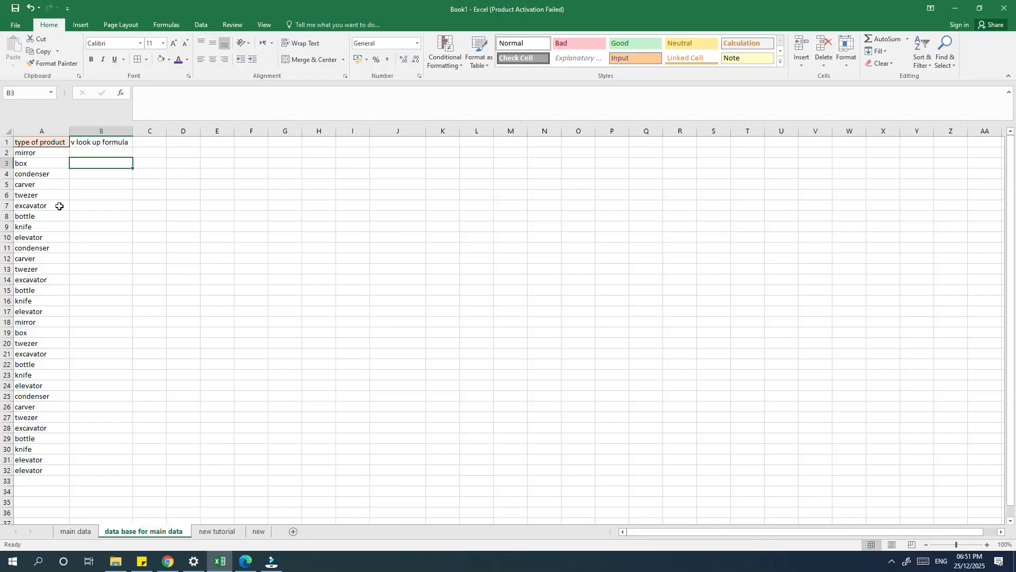
left_click_drag(39, 172, 41, 479)
left_click(42, 174)
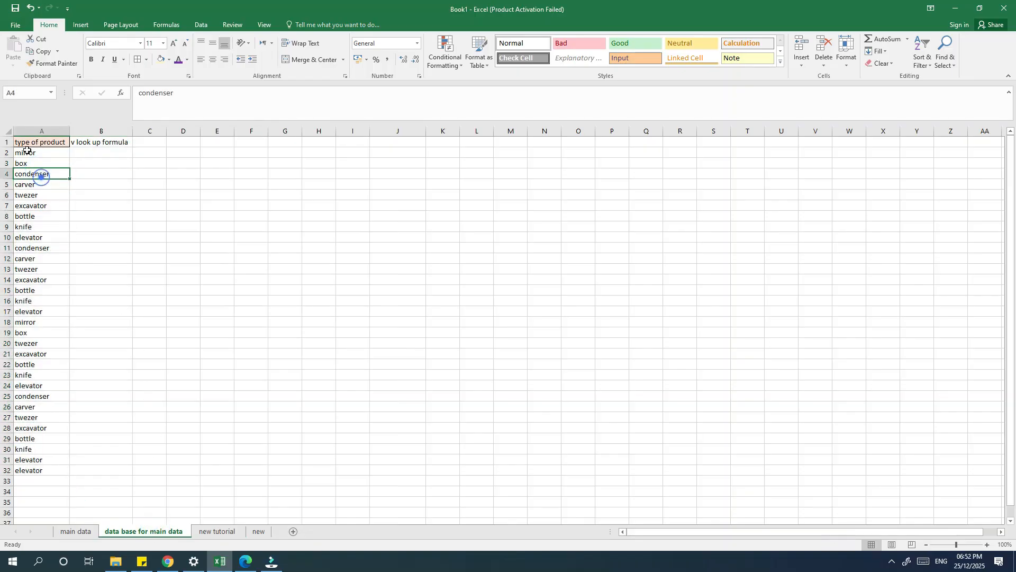
left_click(26, 154)
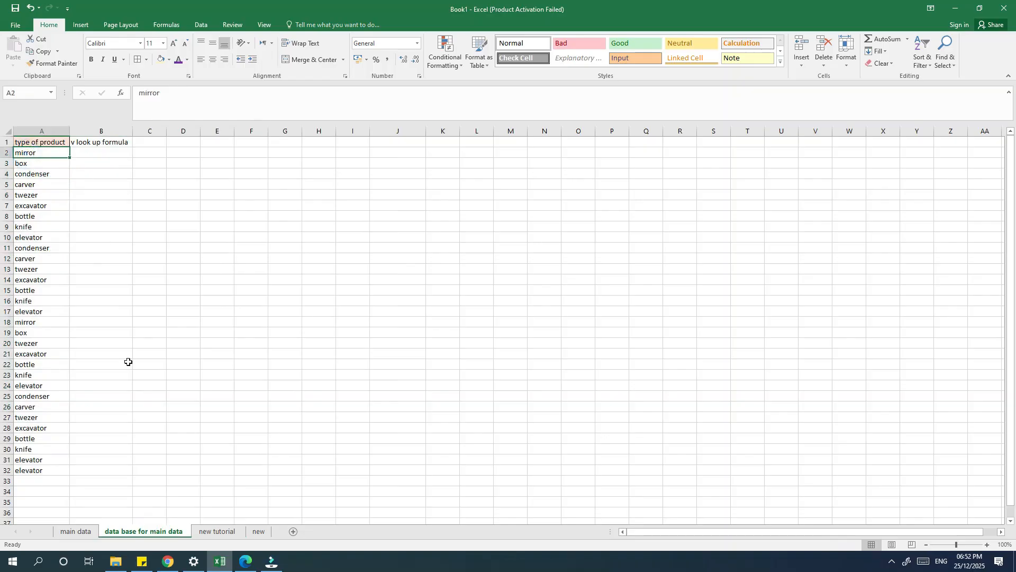
left_click(74, 531)
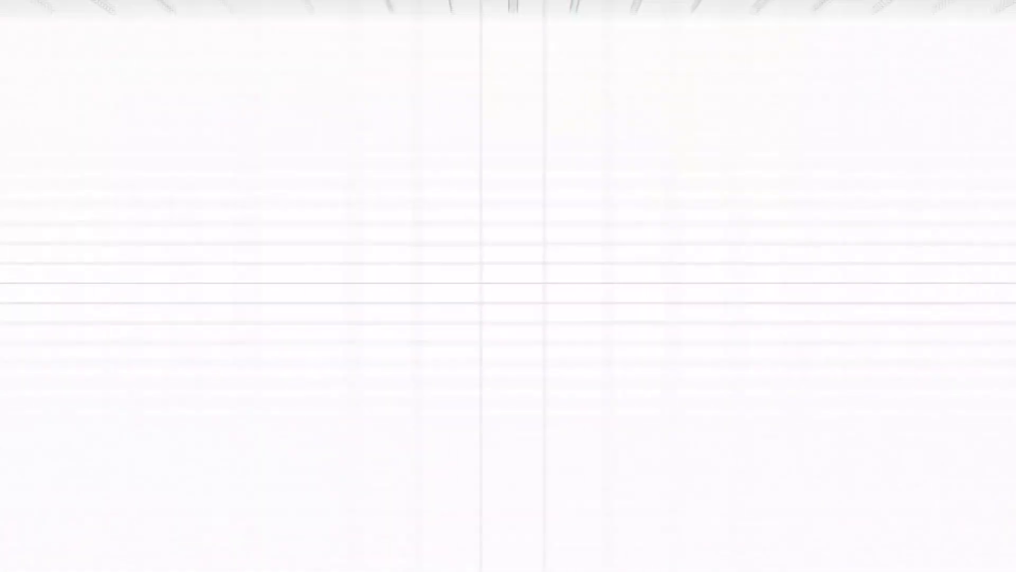
- Start a VLOOKUP formula in cell B2 of the "data base for main data" sheet with A2 as the lookup value
left_click(100, 150)
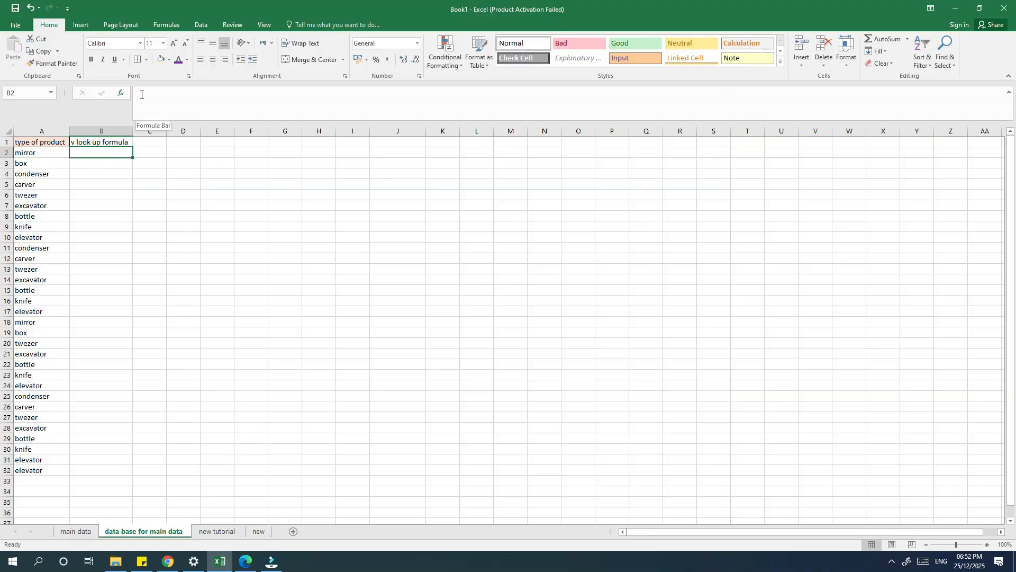
type("=v")
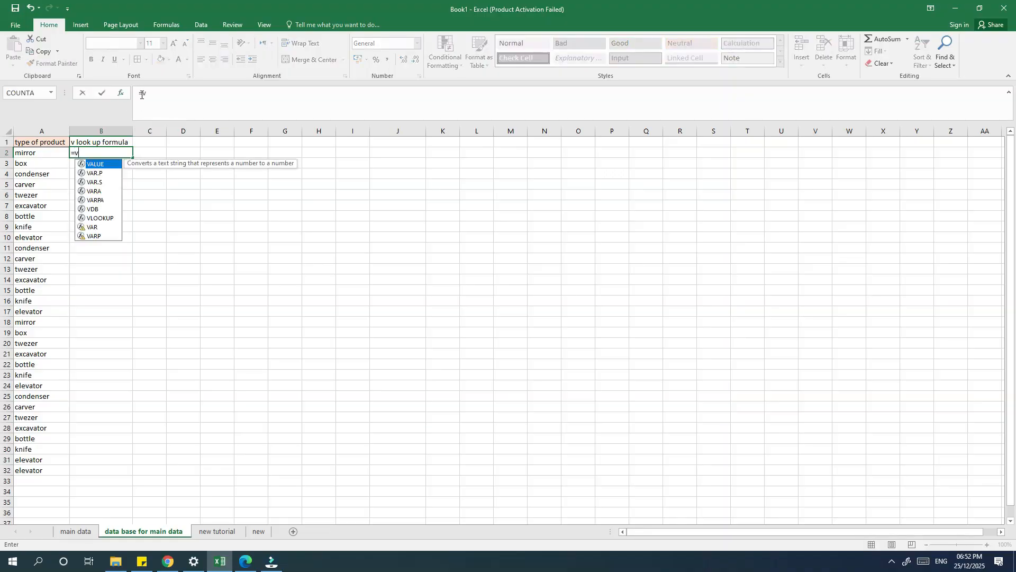
type("look up")
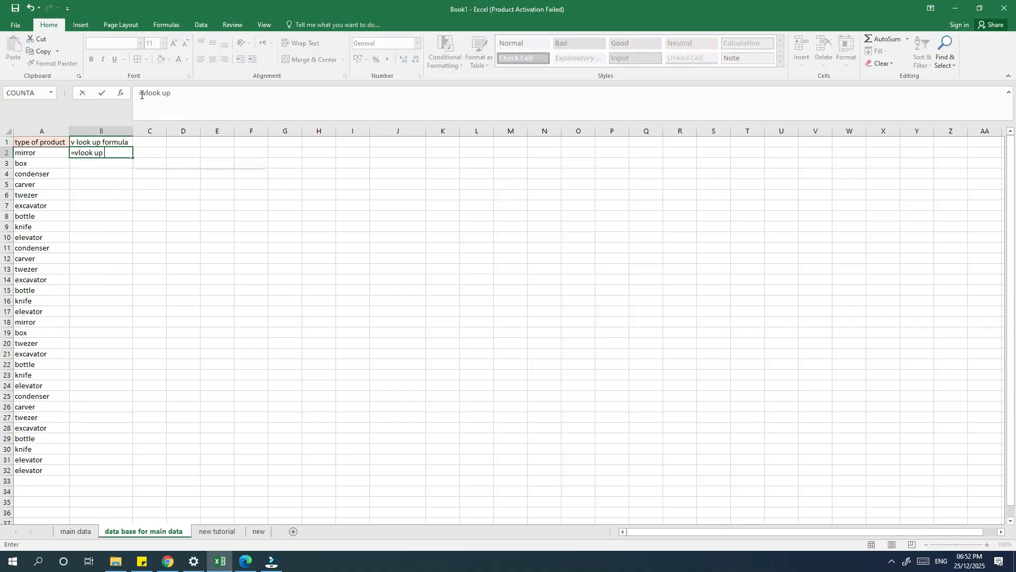
key("BackSpace")
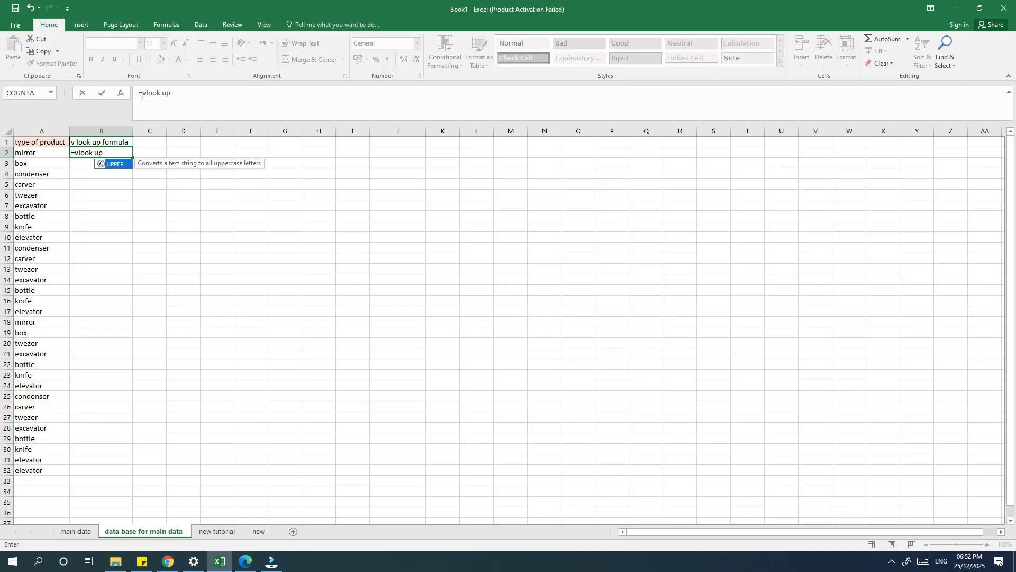
key("BackSpace")
key("BackSpace")
key("BackSpace")
key("Tab")
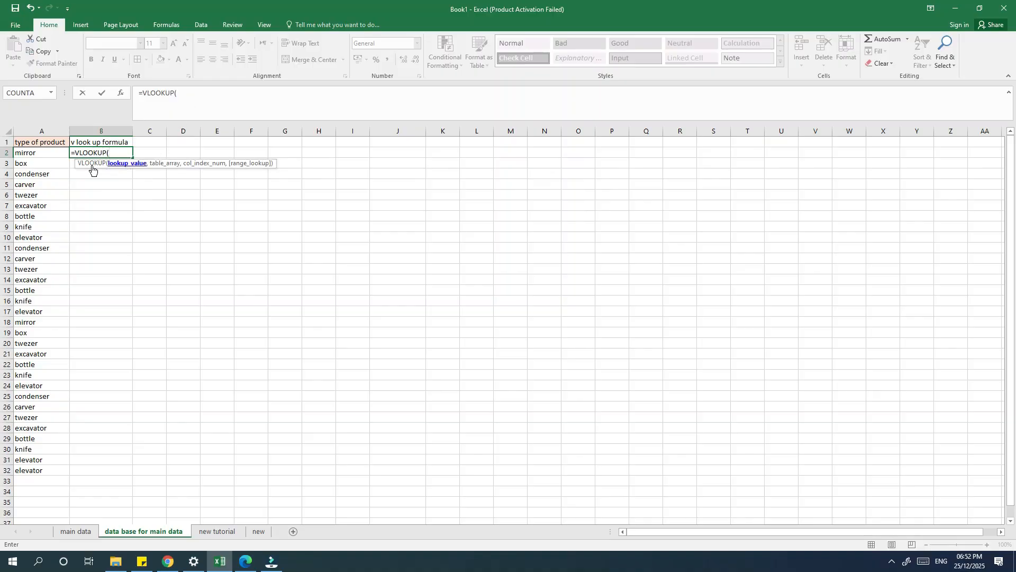
left_click(36, 153)
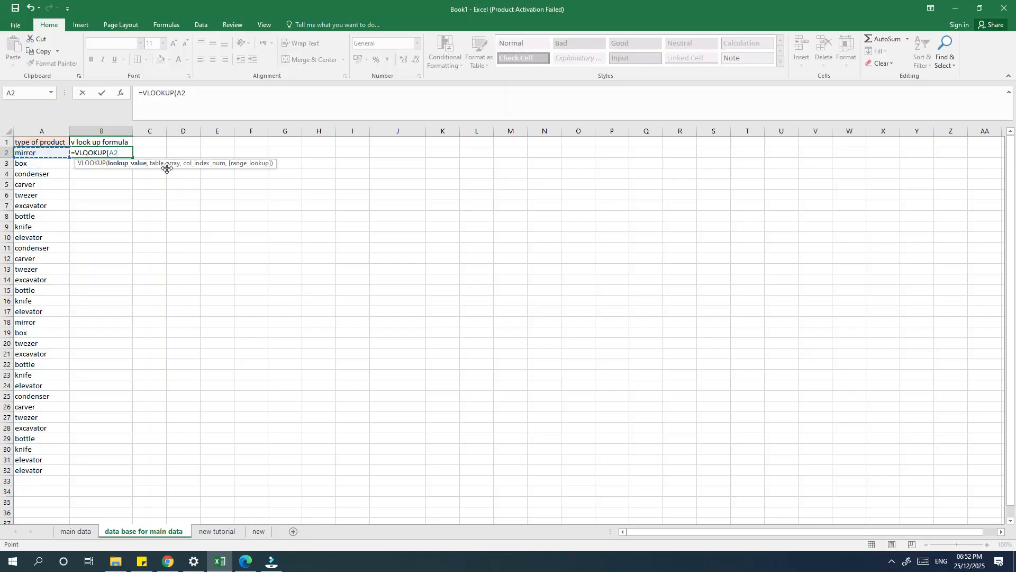
type(",")
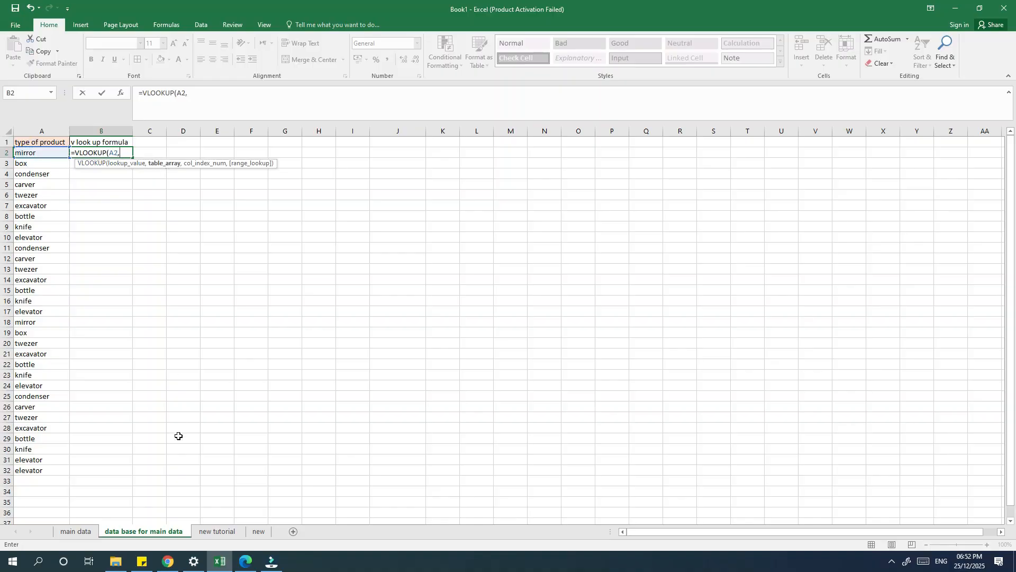
- Select A5:D13 on the "main data" sheet as the VLOOKUP table array, and return to the "data base for main data" sheet through the other sheets
left_click(75, 531)
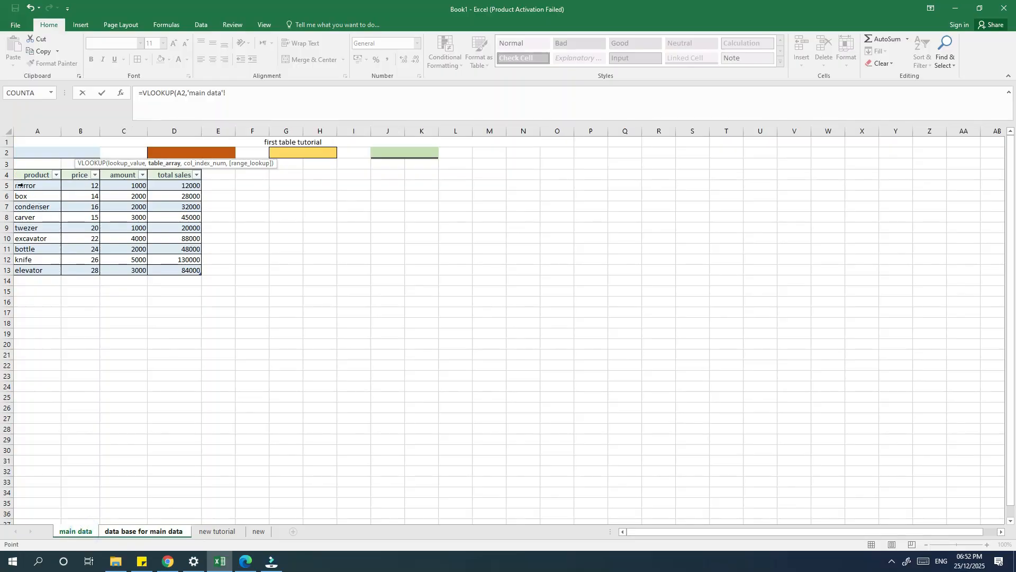
left_click_drag(33, 184, 152, 273)
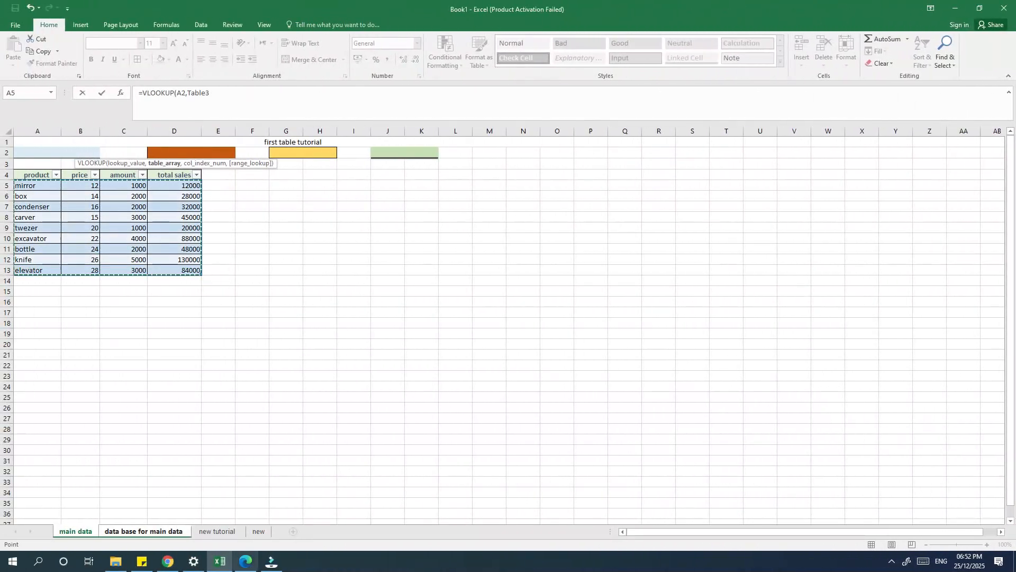
left_click(217, 535)
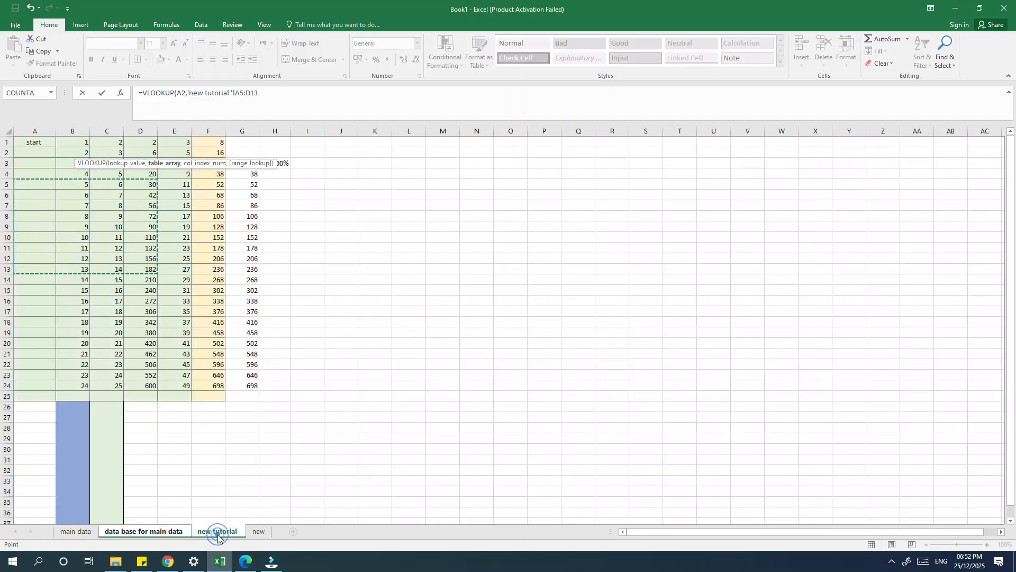
left_click(253, 532)
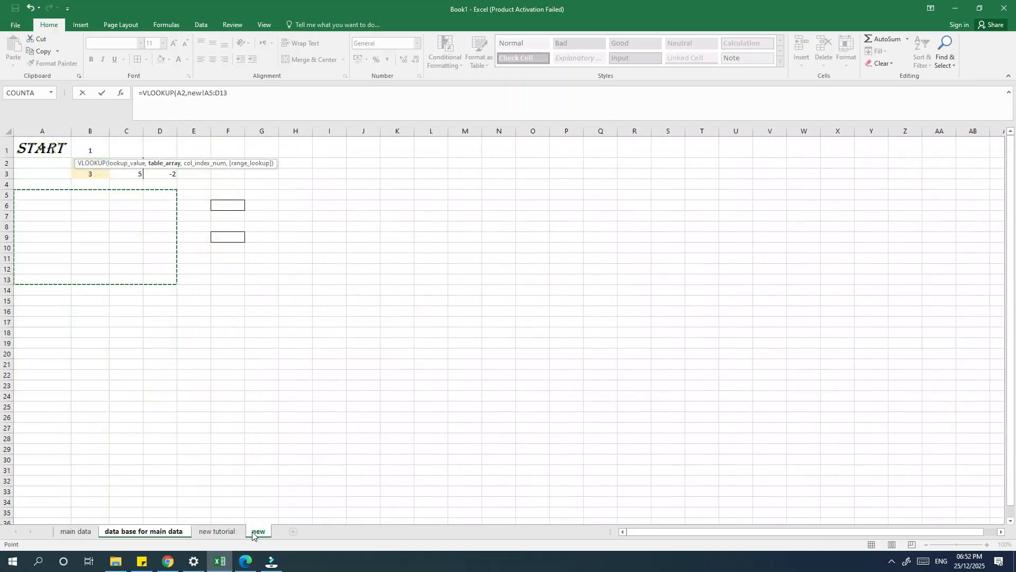
left_click(214, 533)
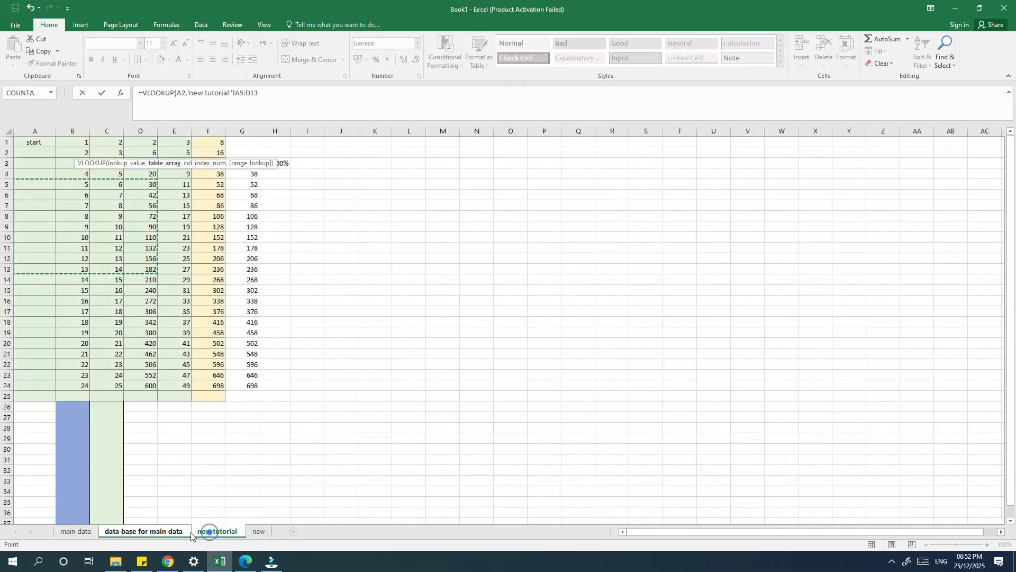
left_click(175, 535)
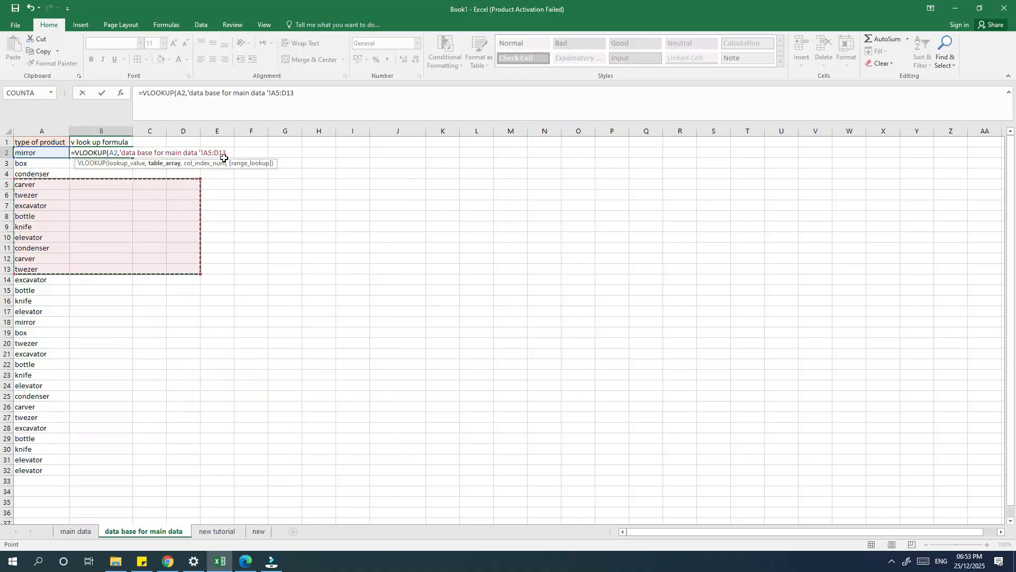
- View the "main data" and "new tutorial" sheets and enter 'data base for main data '!2 as the VLOOKUP column index argument
type(",'main data'!")
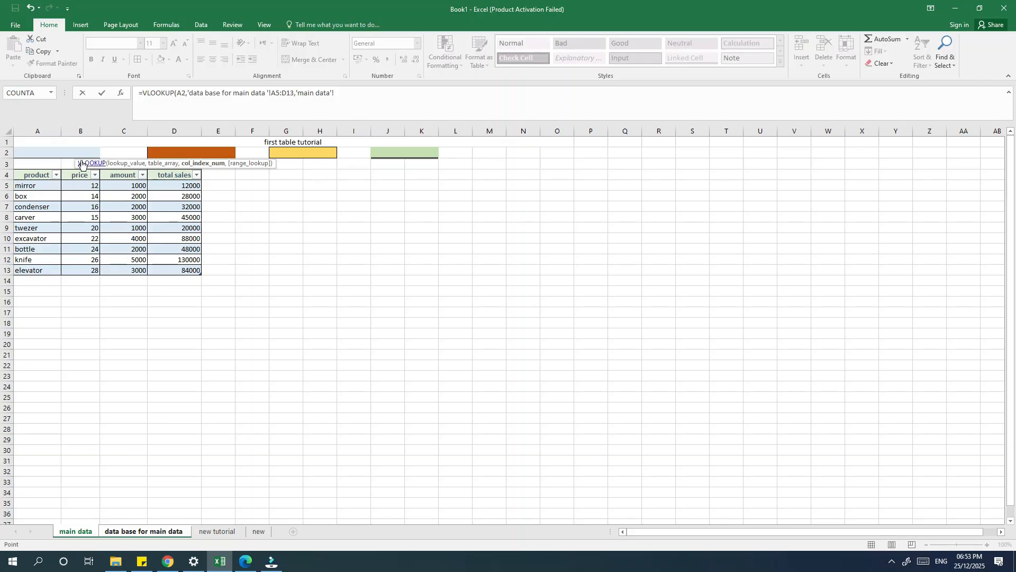
left_click(213, 532)
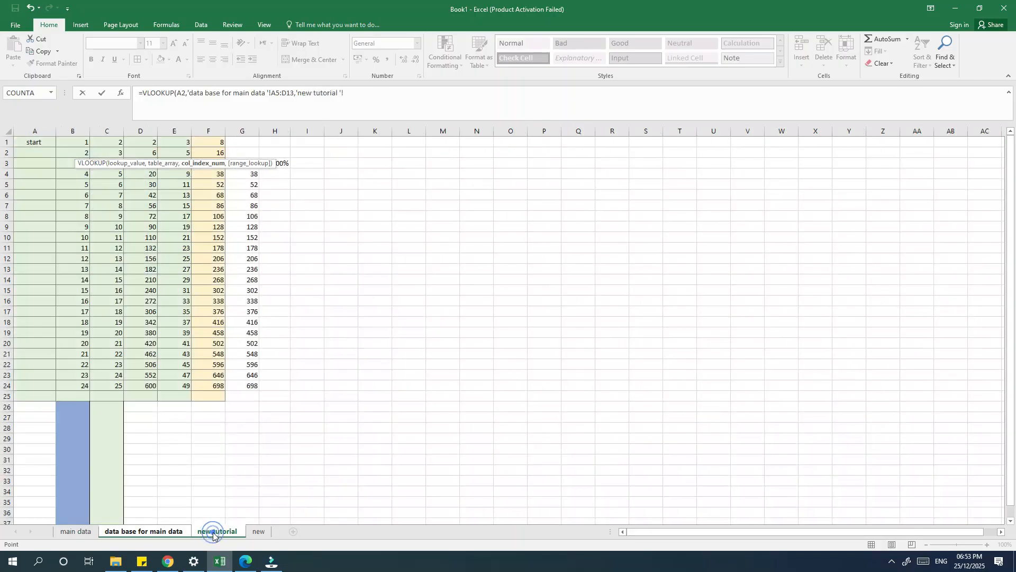
left_click(171, 531)
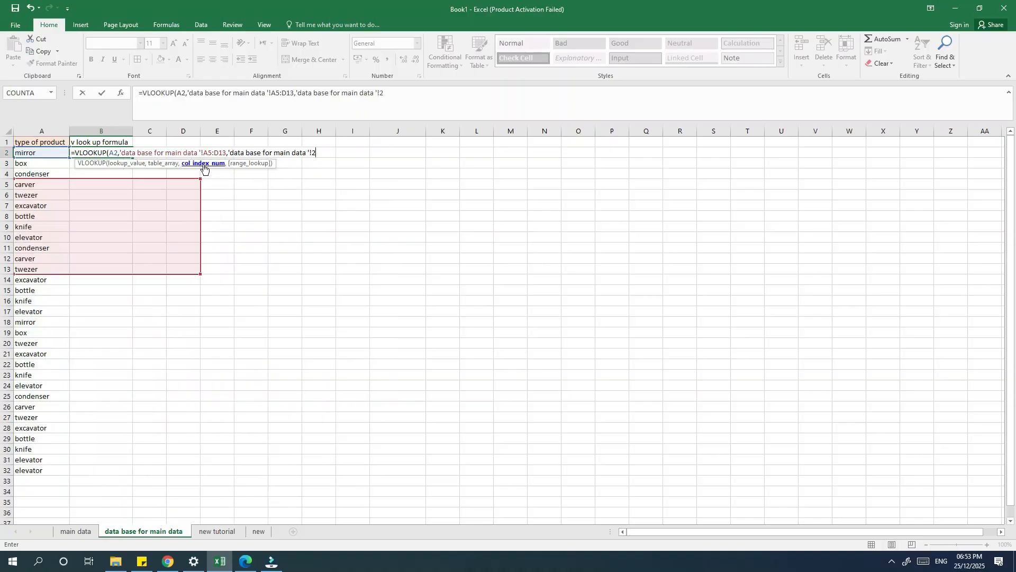
- Set the VLOOKUP range lookup argument to FALSE for an exact match
type(",")
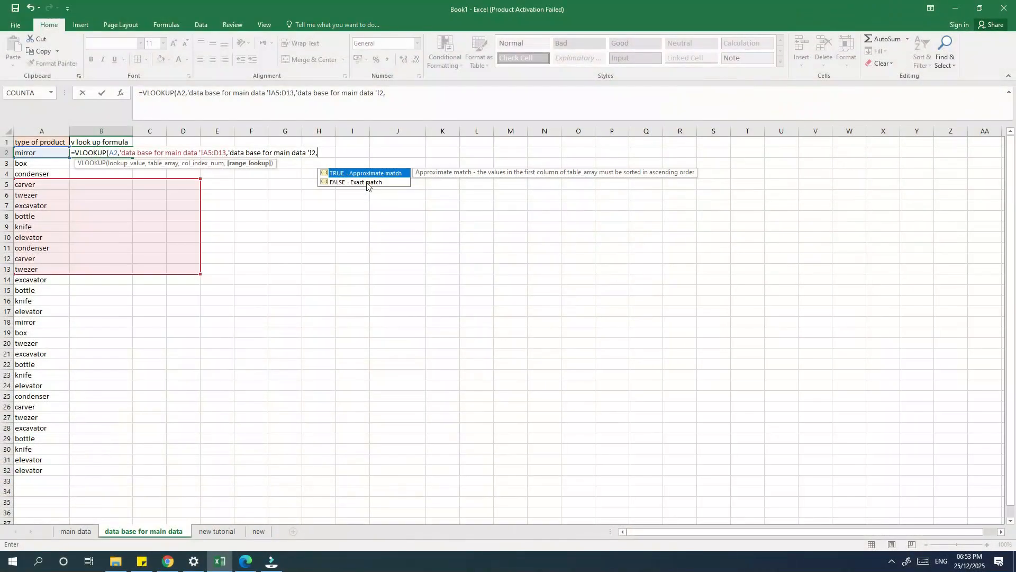
left_click(366, 183)
double_click(367, 183)
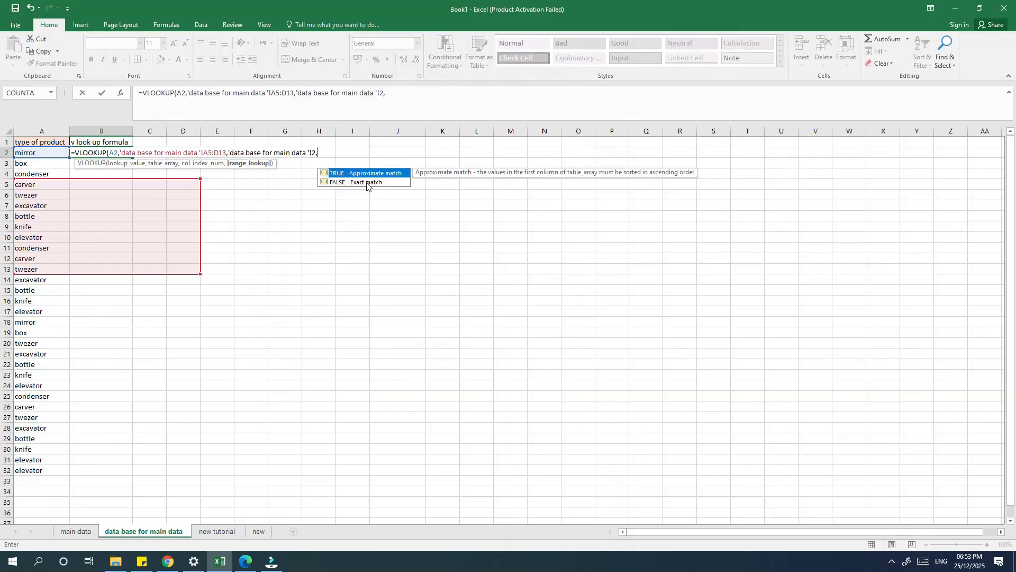
left_click(366, 183)
double_click(367, 184)
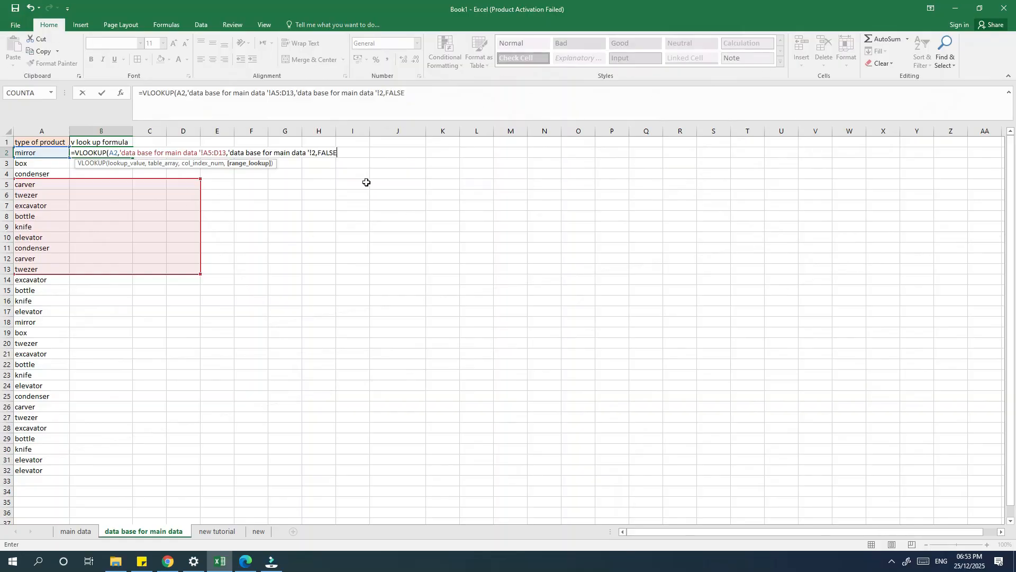